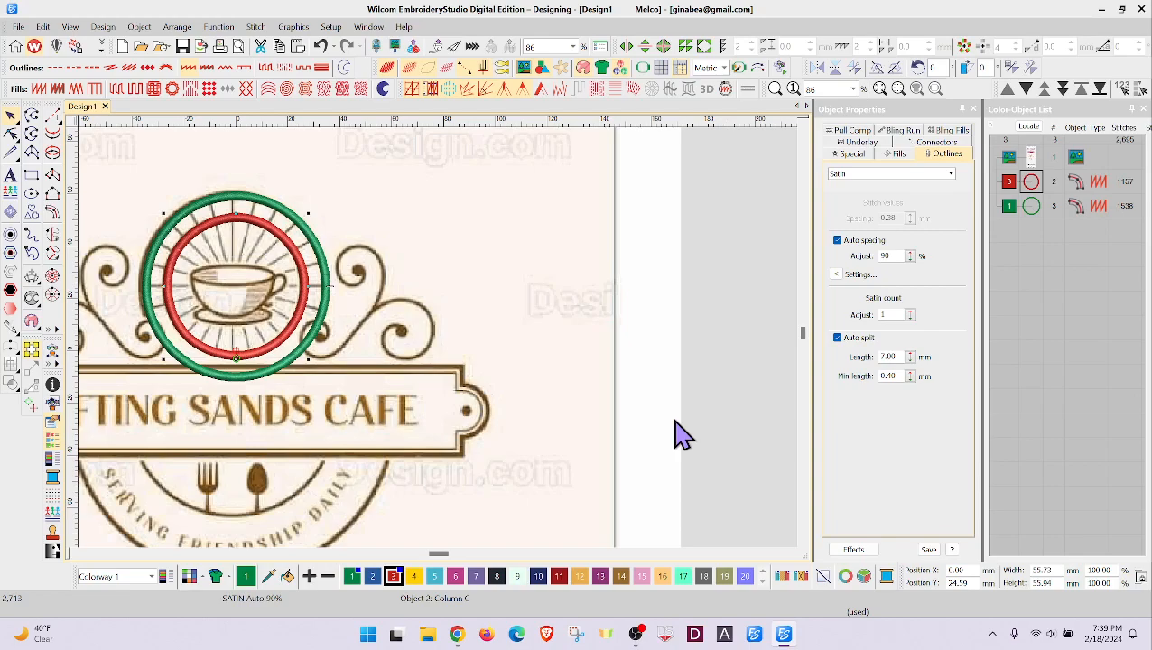
Turn off the stitch display and activate the Knife on the green outer ring around the cup.
drag(675, 420, 262, 342)
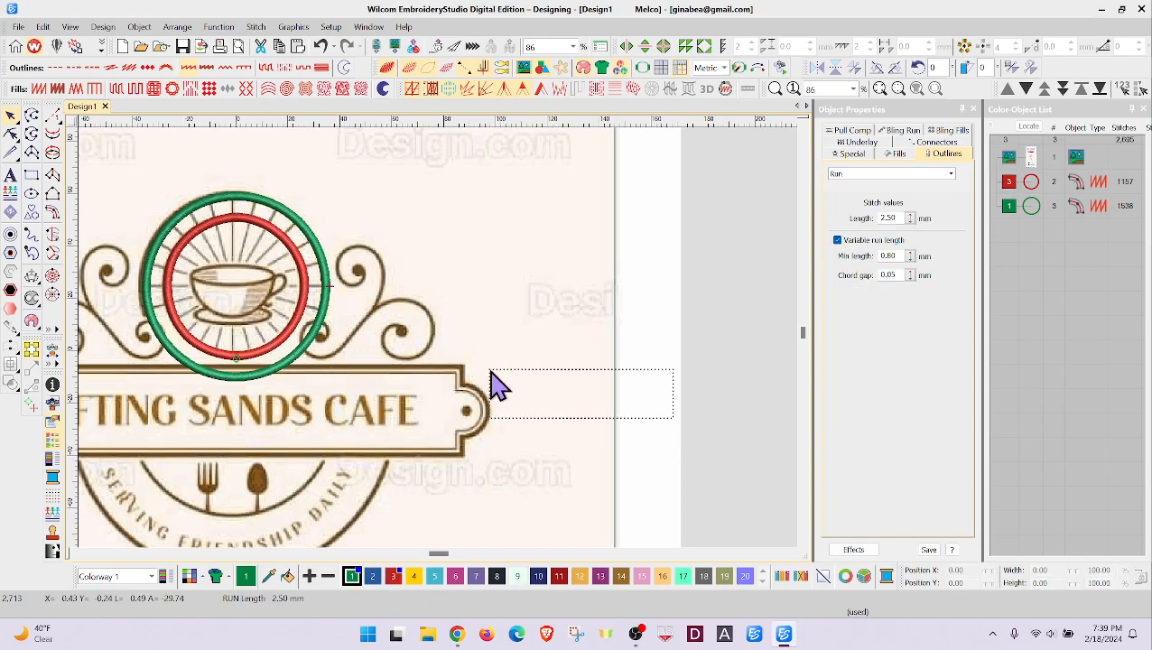
middle_click(600, 367)
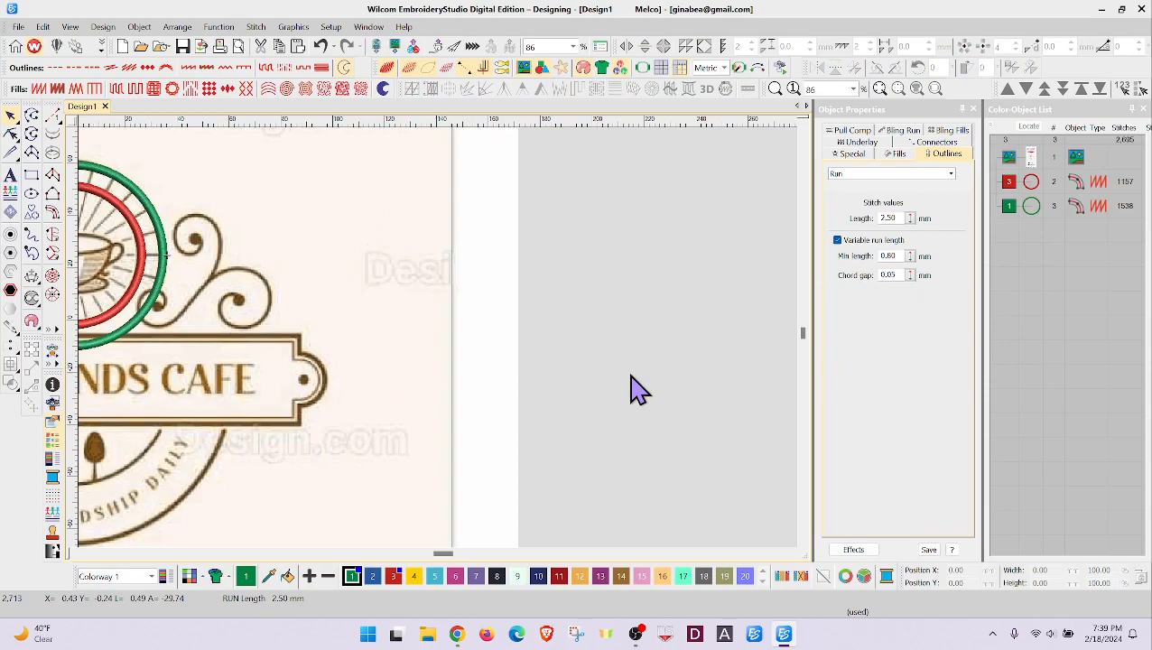
drag(443, 553, 436, 559)
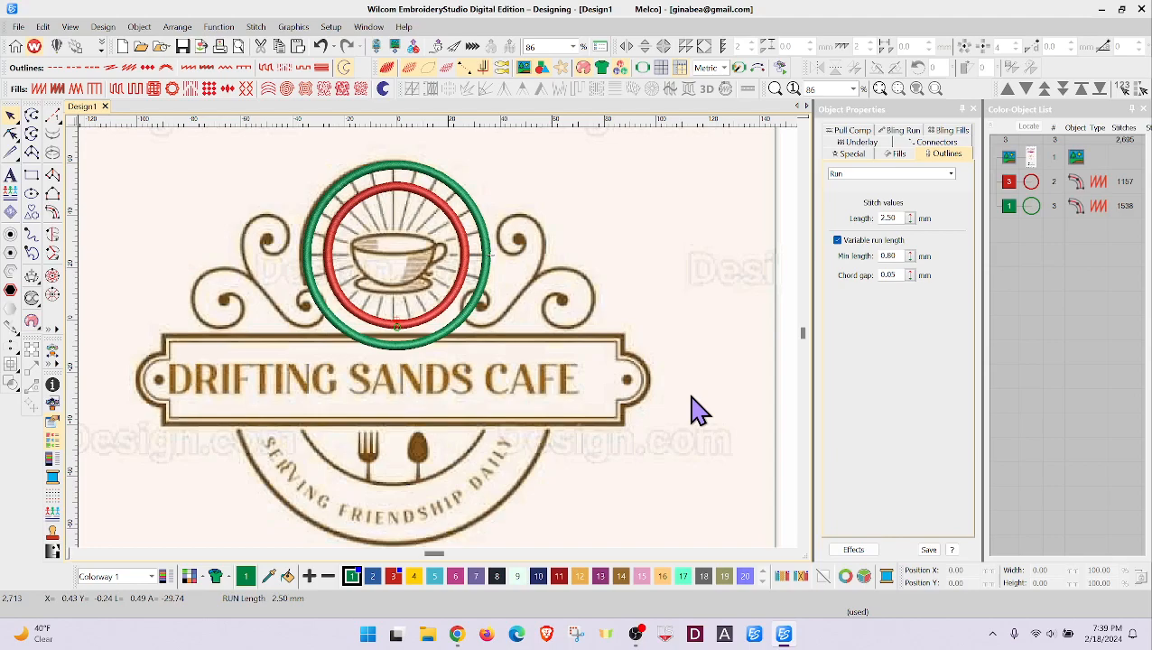
key(s)
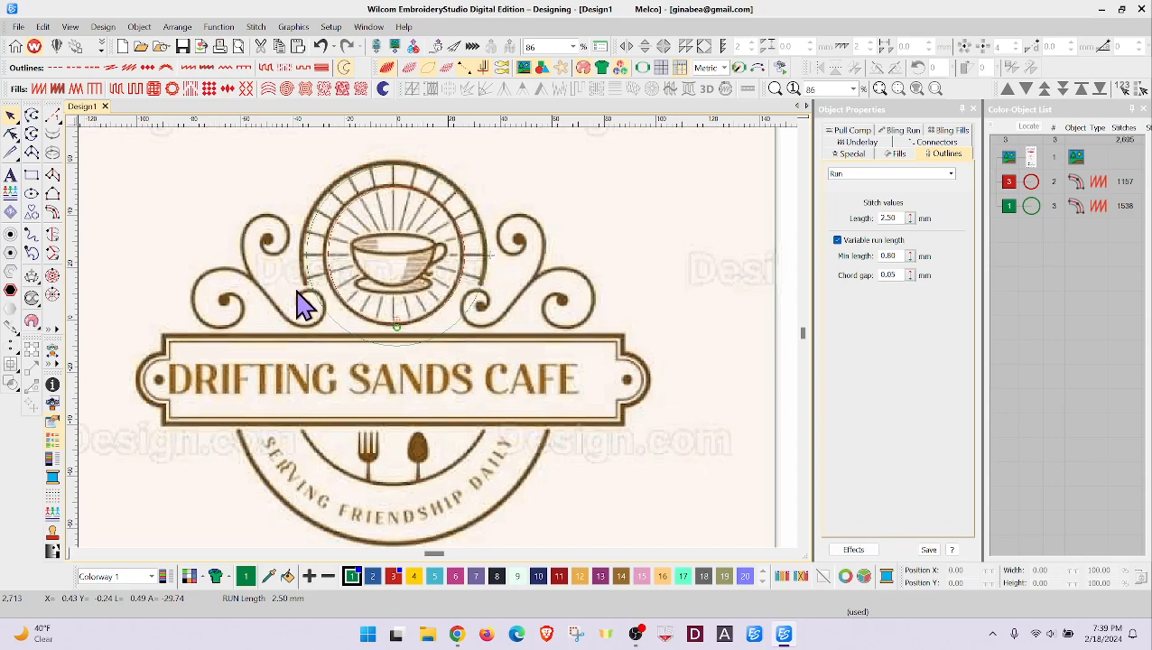
click(1034, 214)
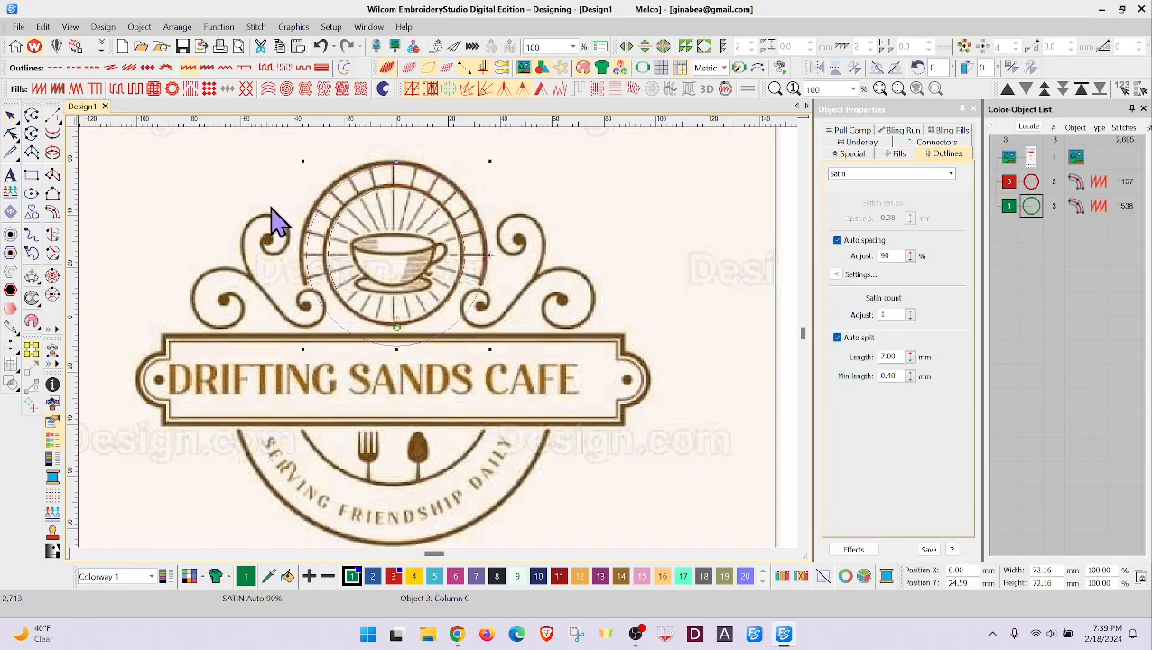
click(11, 153)
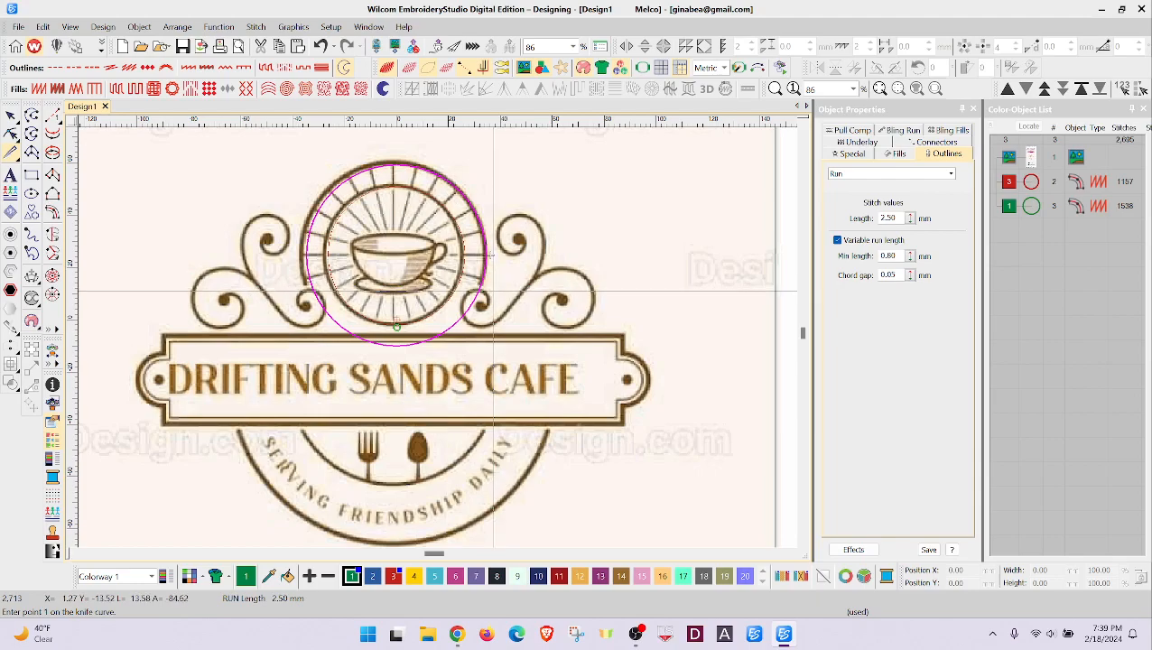
click(490, 286)
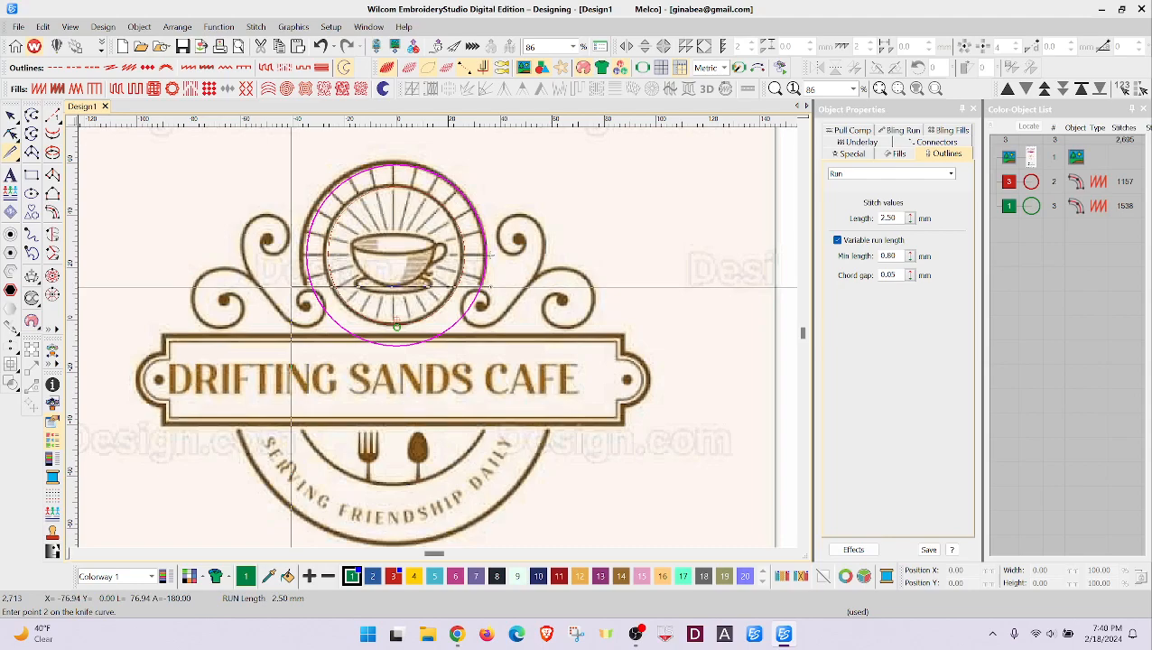
click(397, 319)
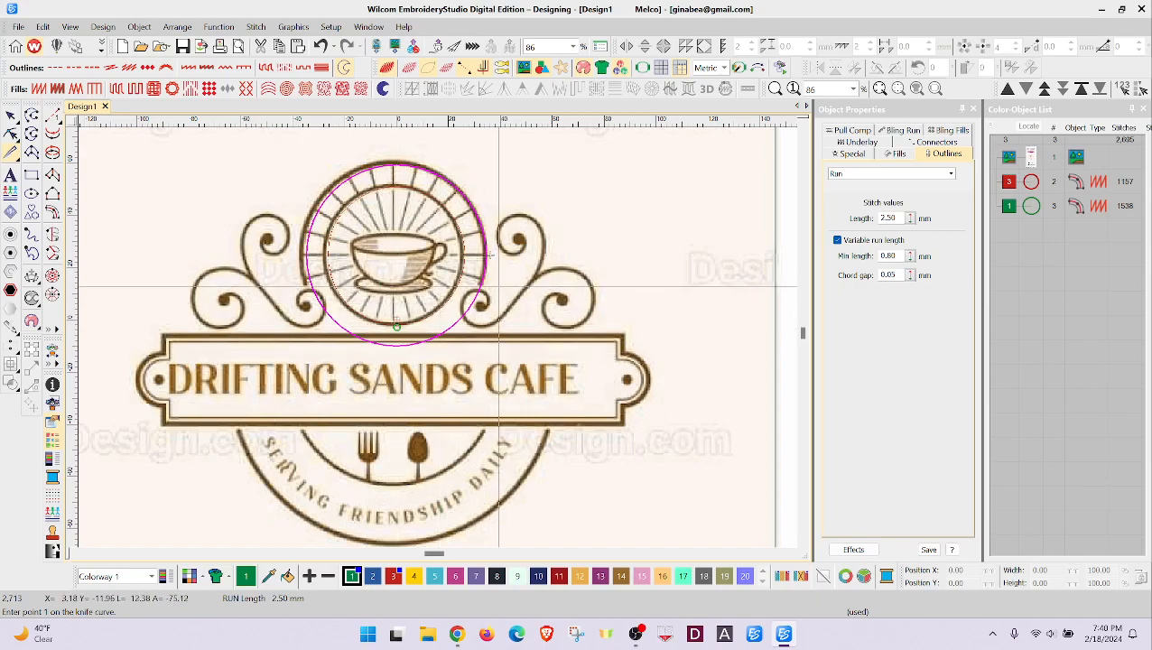
click(499, 287)
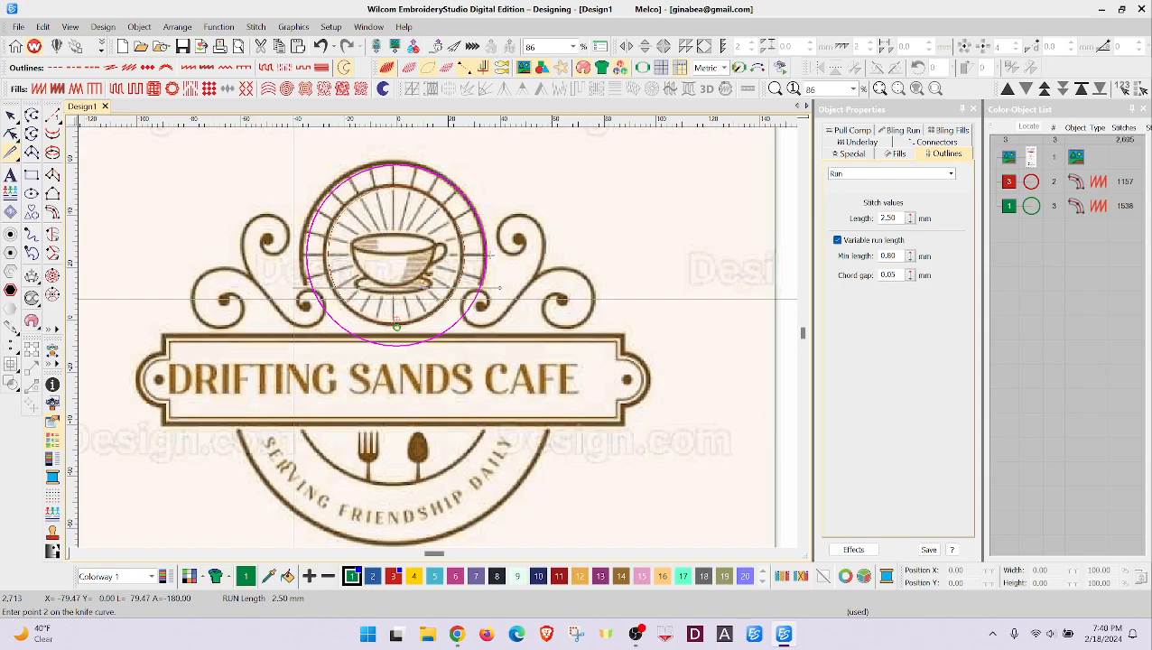
click(494, 289)
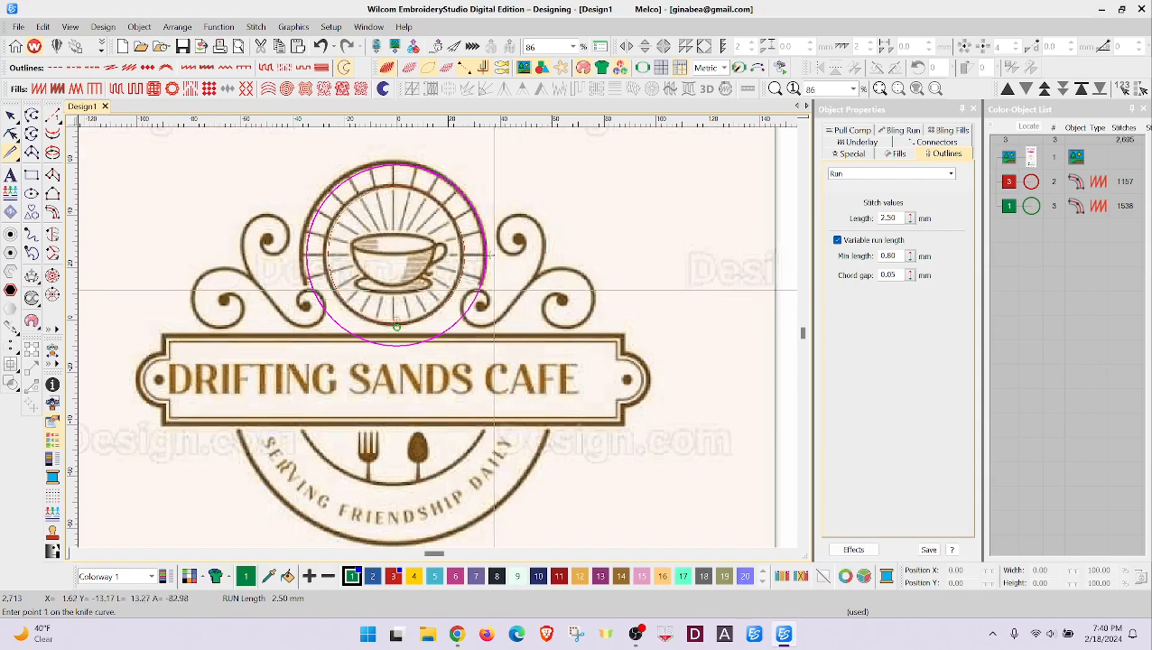
click(496, 288)
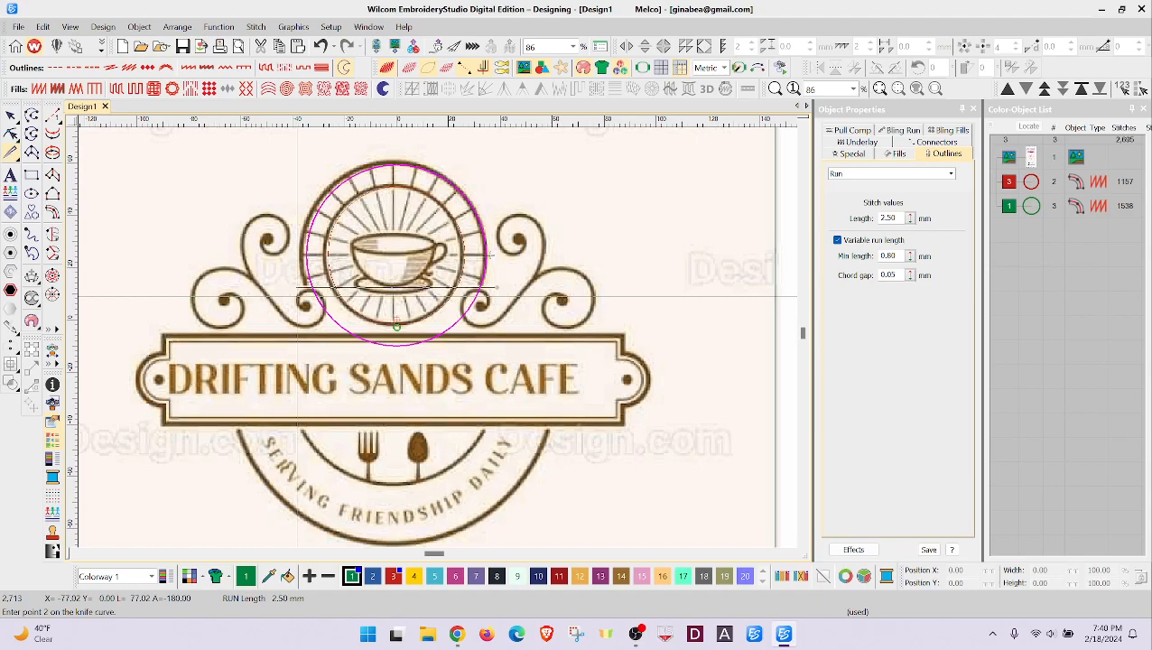
click(298, 288)
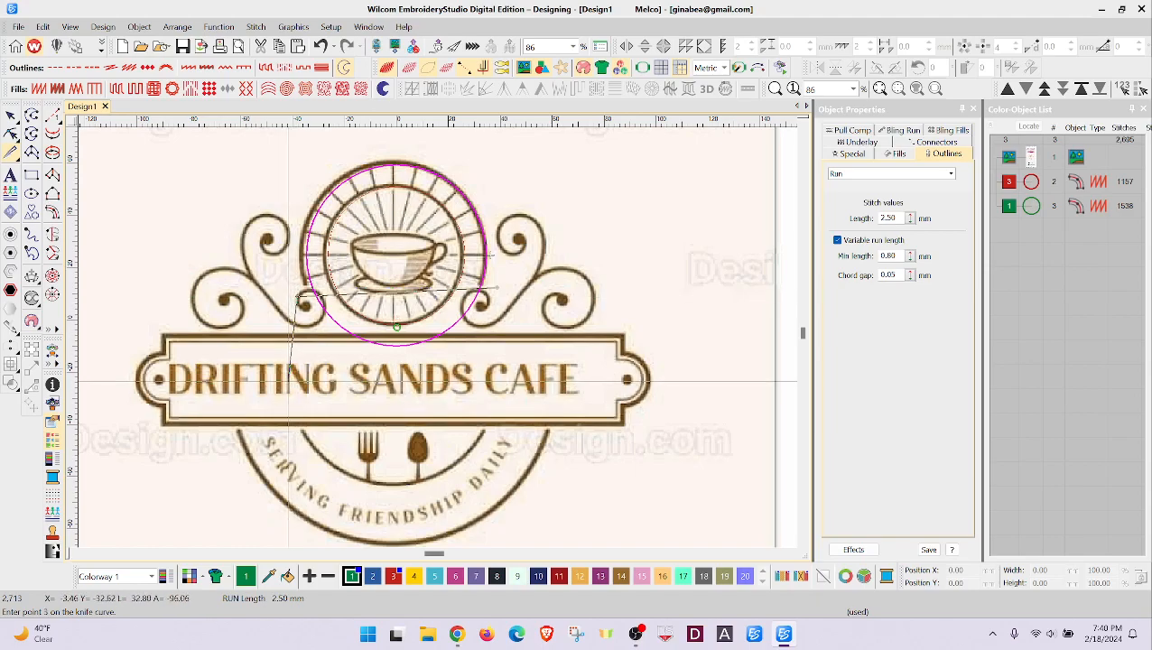
key(Escape)
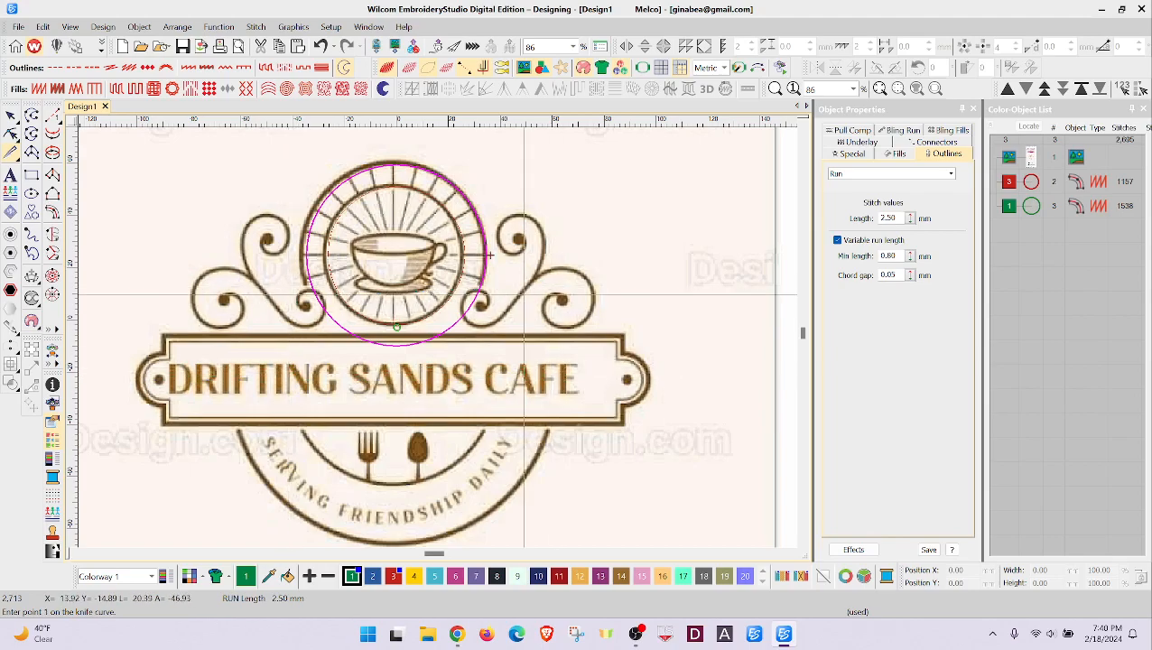
Cut the green ring horizontally with the Knife where the scrolls meet it, and delete the lower arc.
click(496, 286)
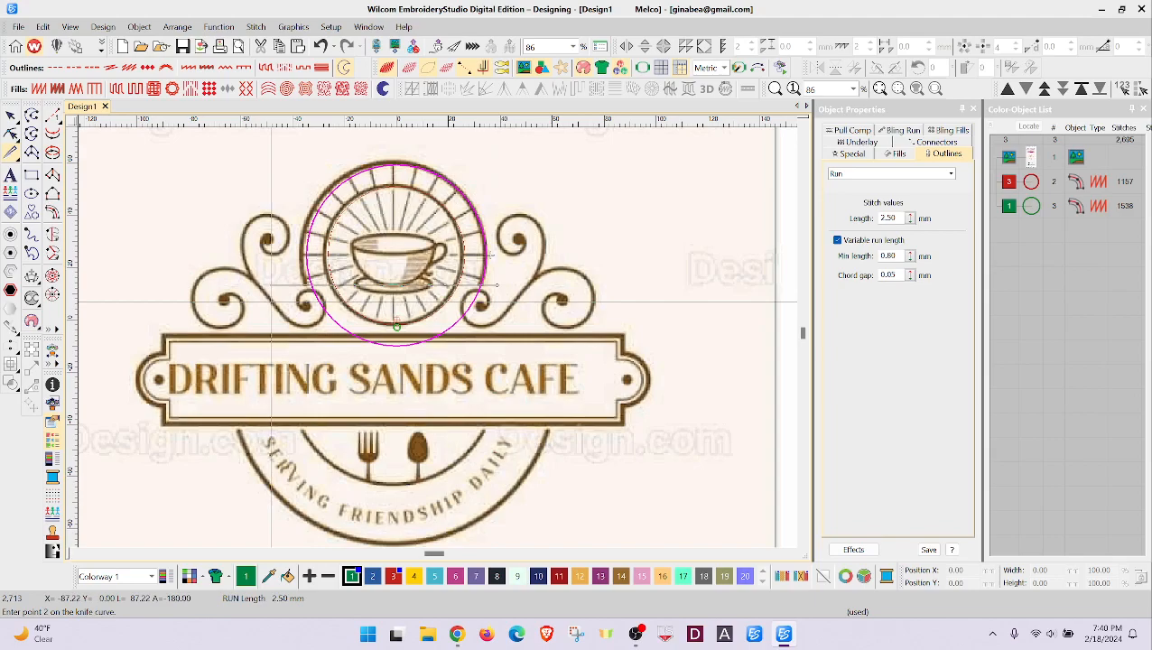
click(271, 286)
key(Return)
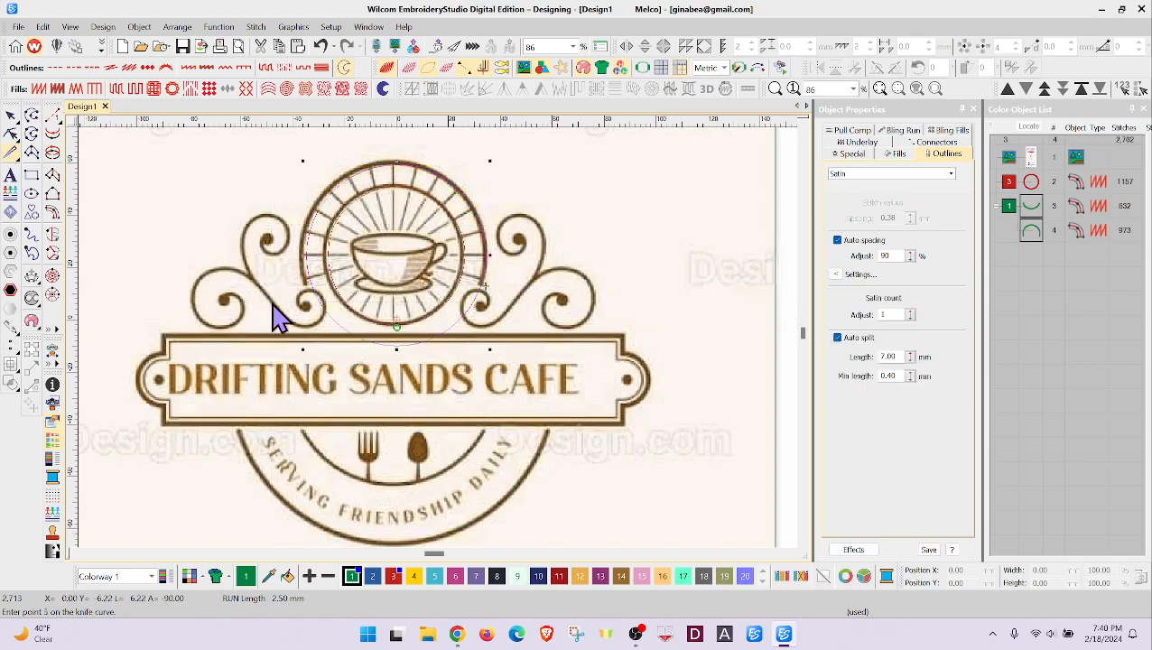
click(1036, 208)
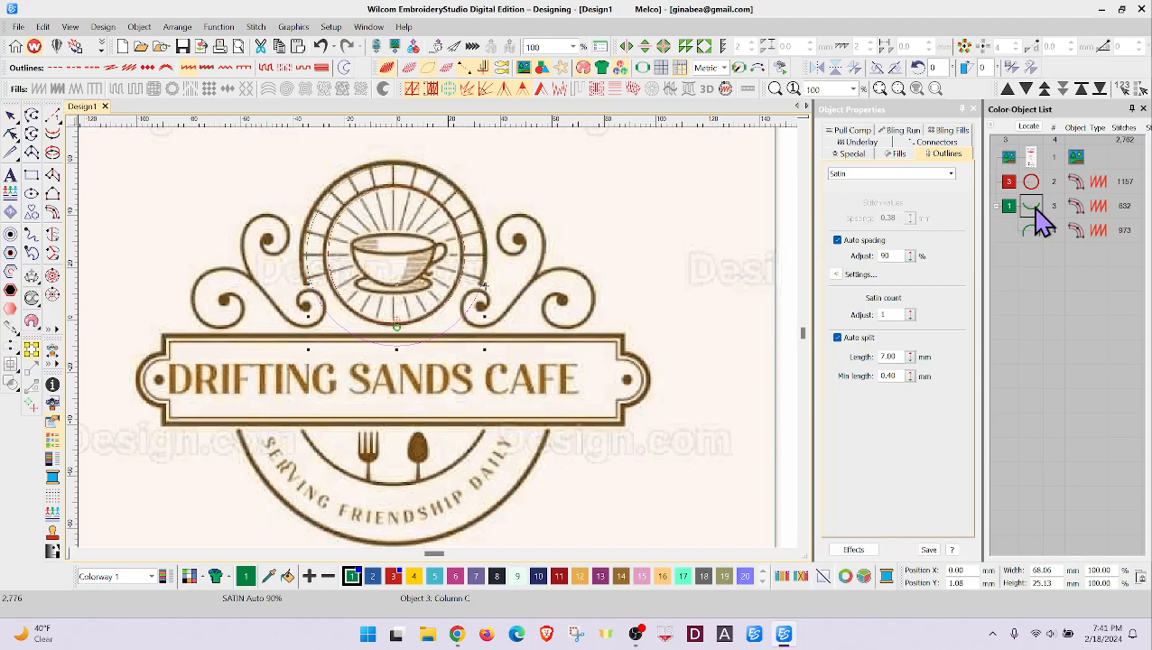
key(Delete)
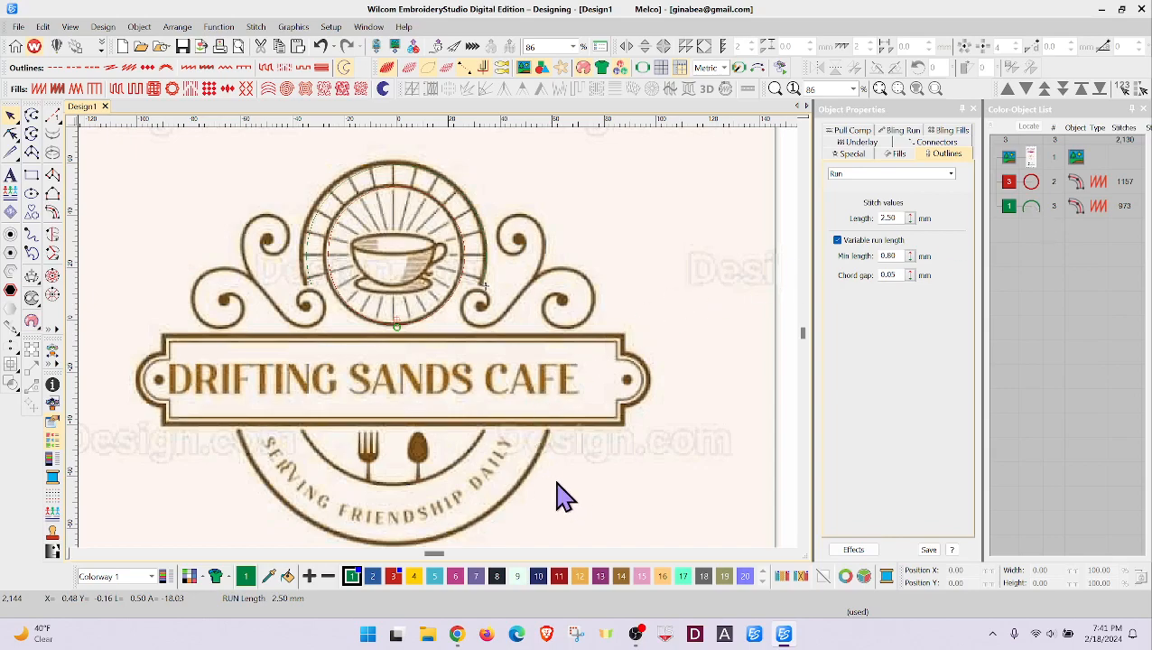
Duplicate the red inner ring, recolour the copy with color 17, and move it down over the fork and spoon.
click(1038, 186)
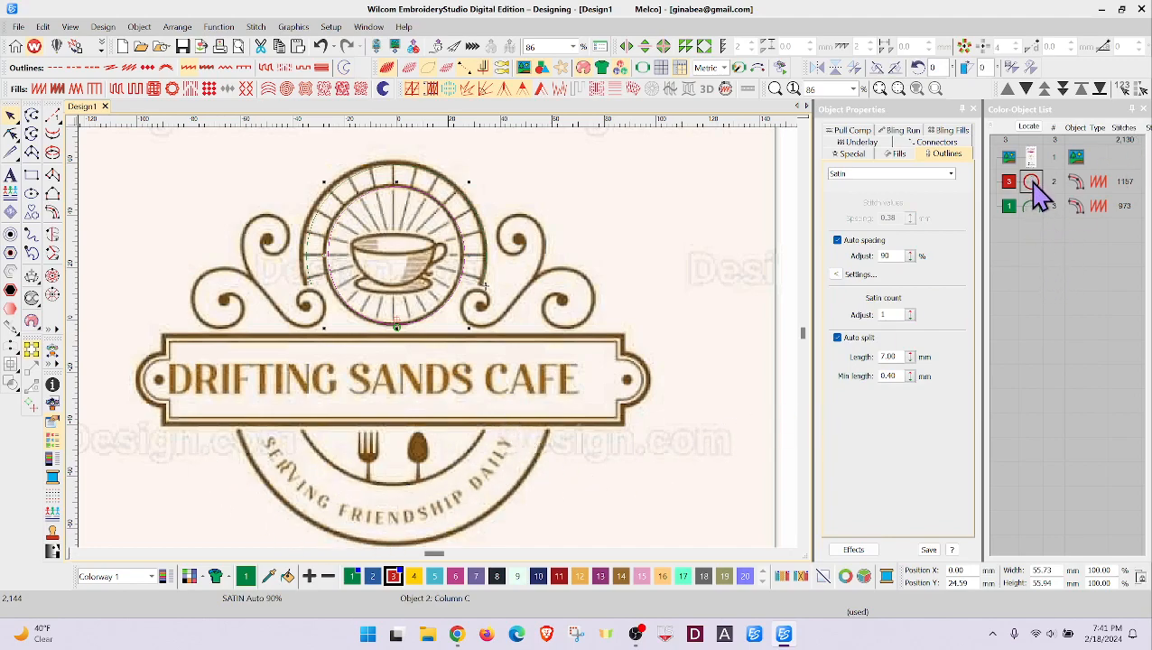
key(ctrl+d)
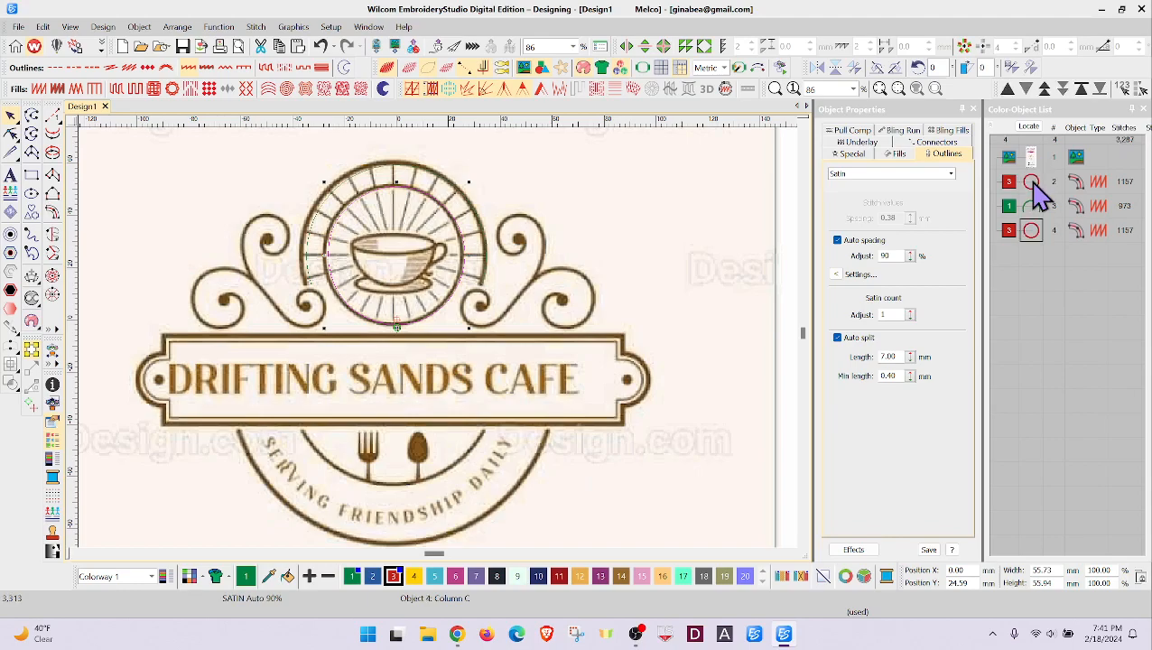
click(683, 579)
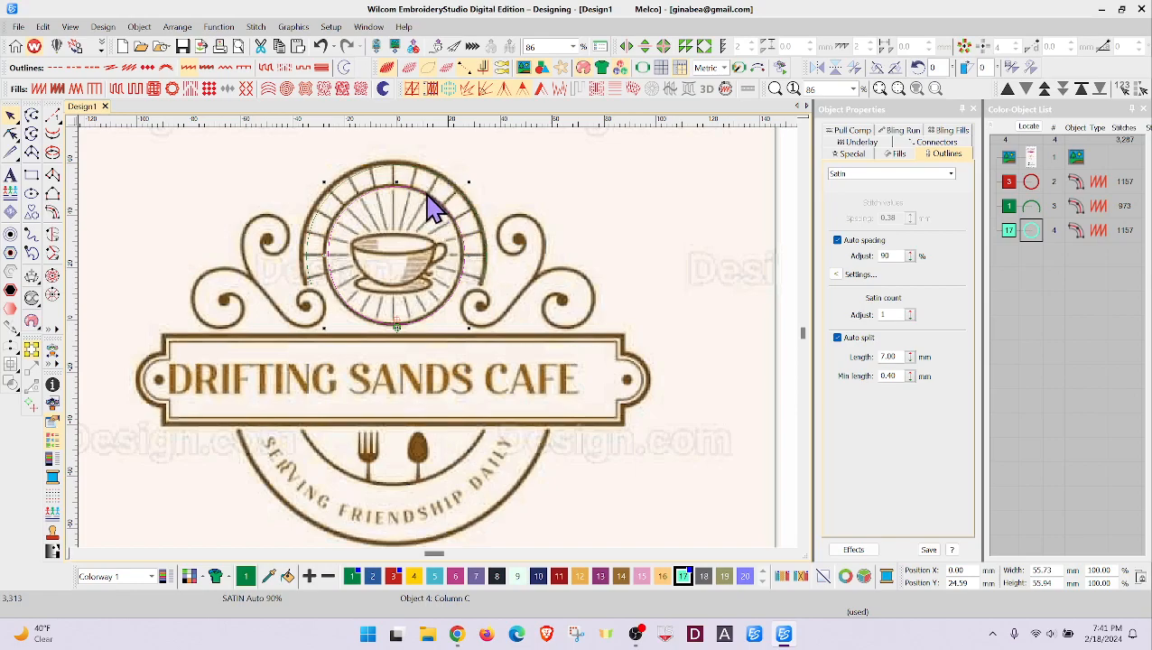
drag(431, 210, 423, 412)
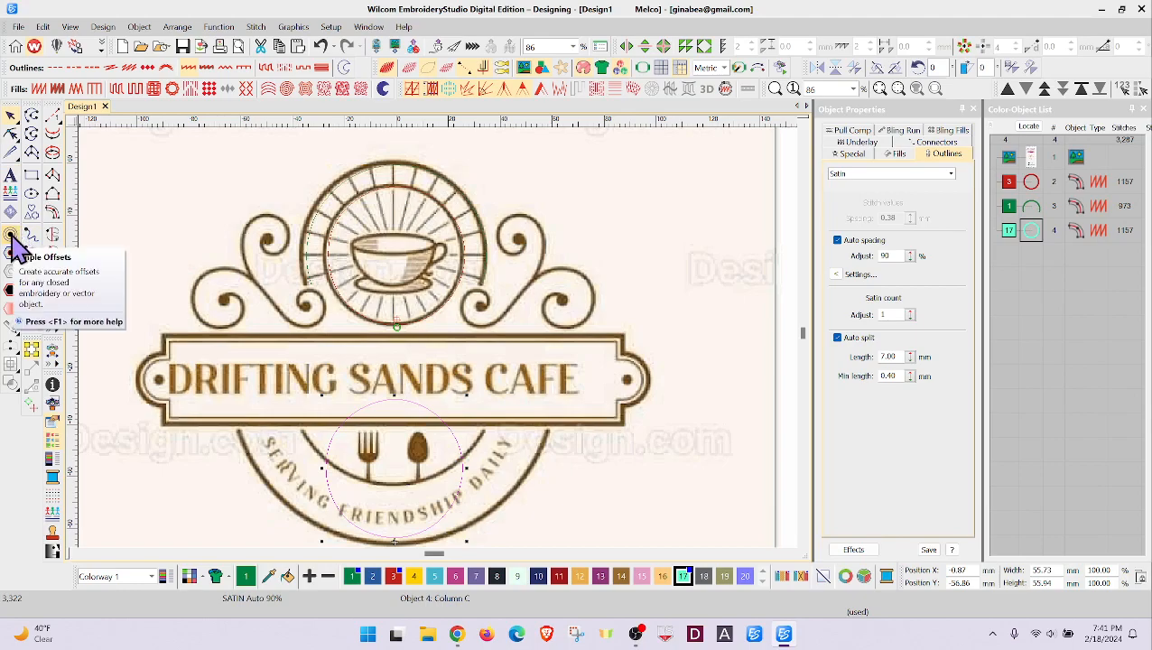
Try Simple Offsets on the copied ring with 12 mm spacing and Run object type, and delete the offset outlines.
click(15, 233)
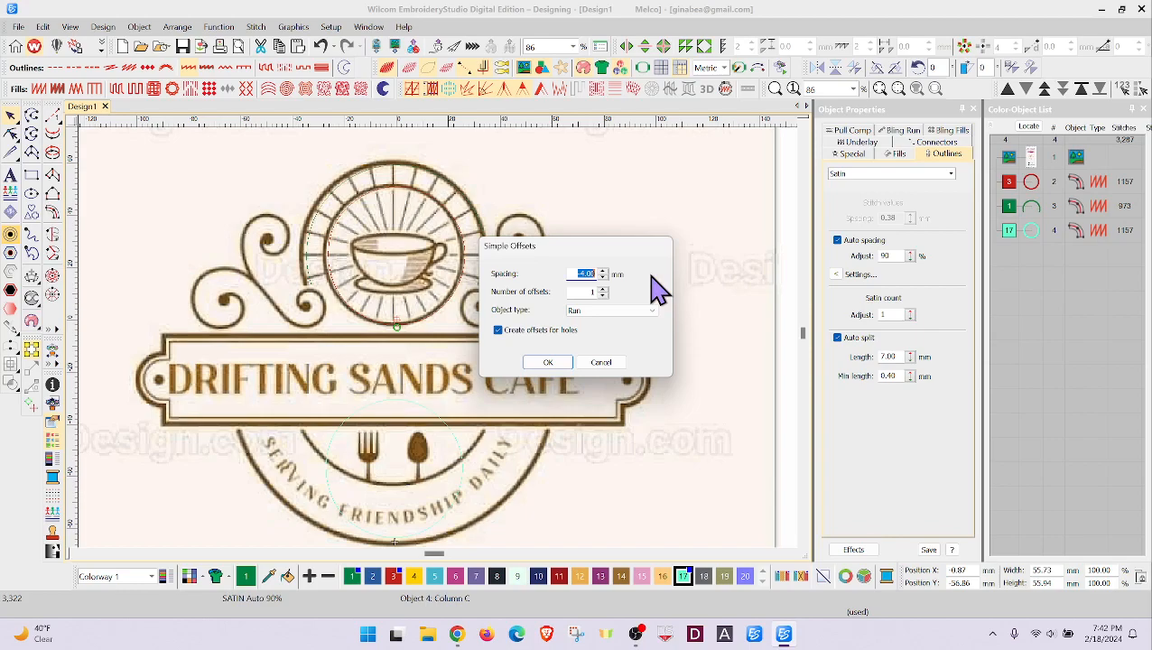
text(12)
click(548, 362)
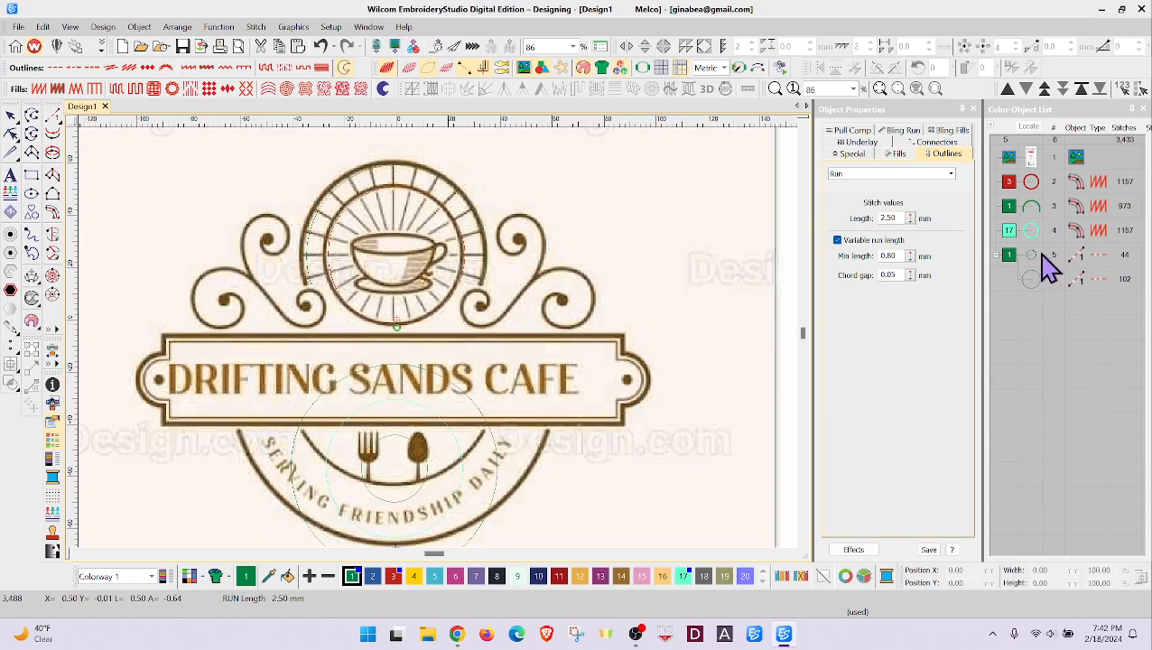
click(1009, 255)
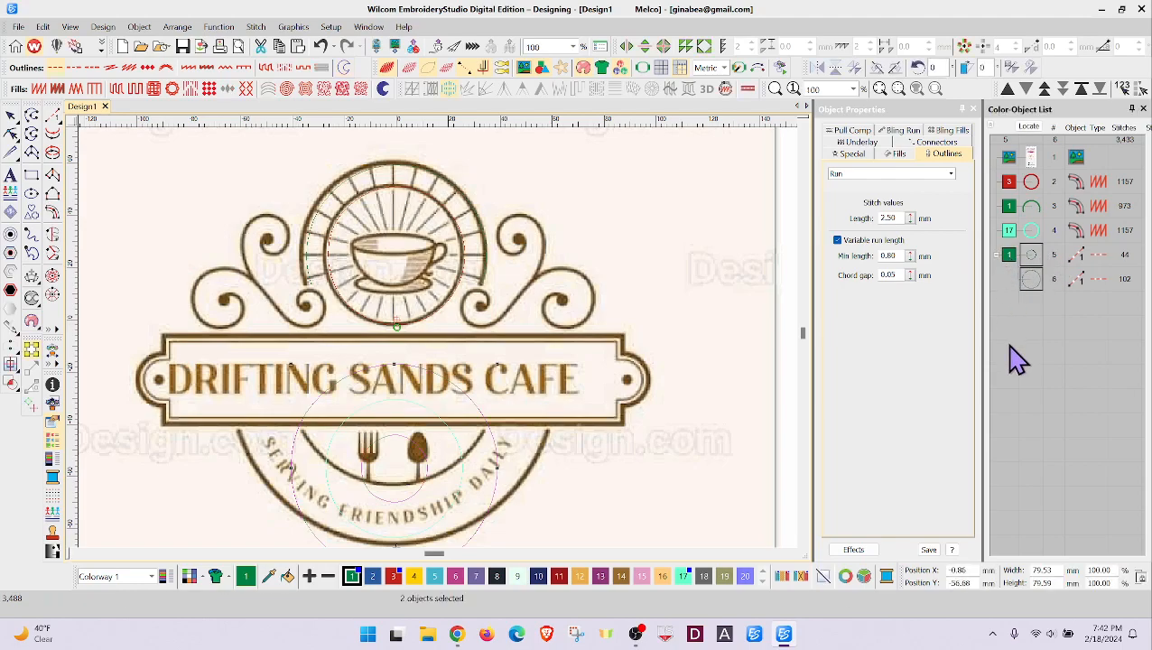
key(Delete)
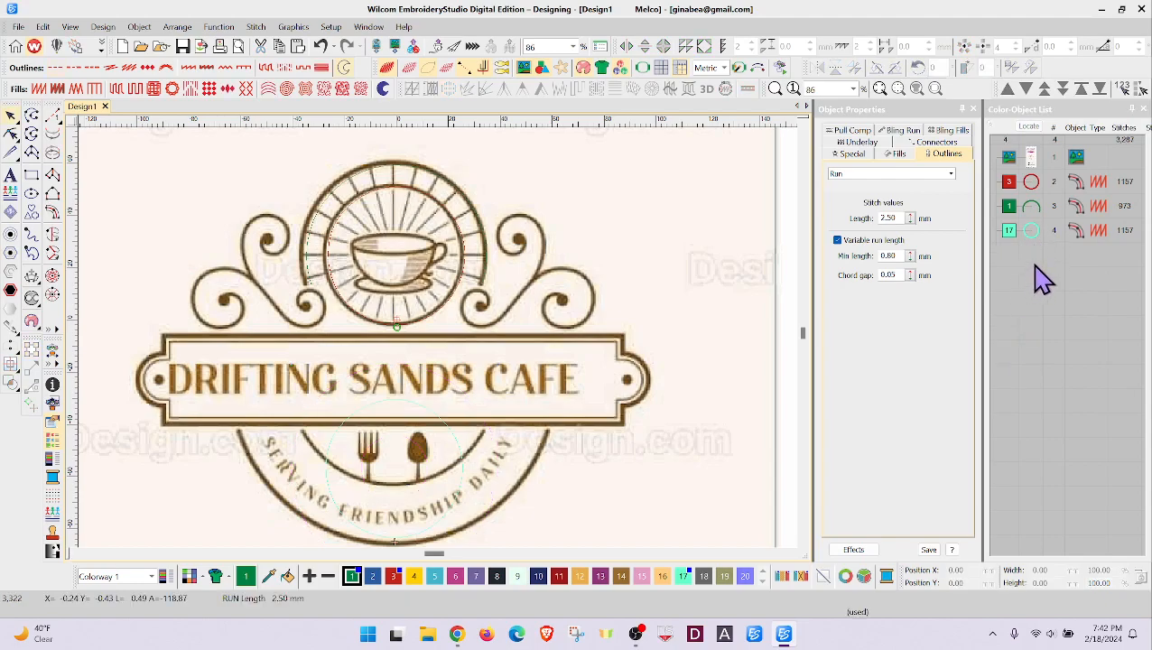
click(1032, 184)
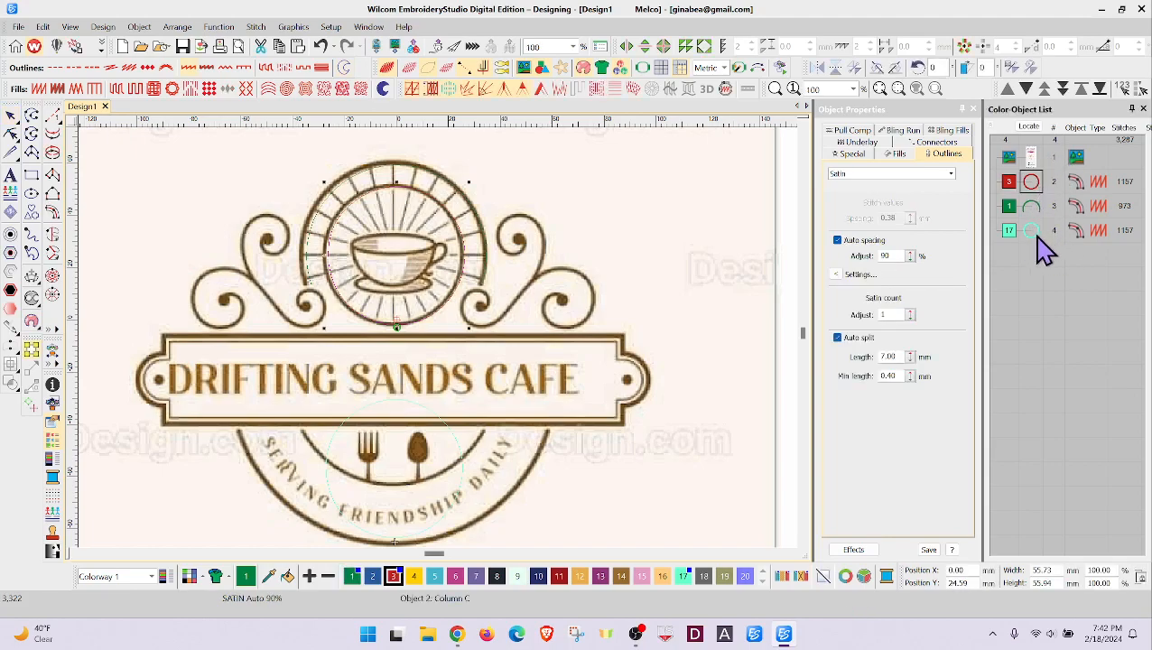
click(1037, 235)
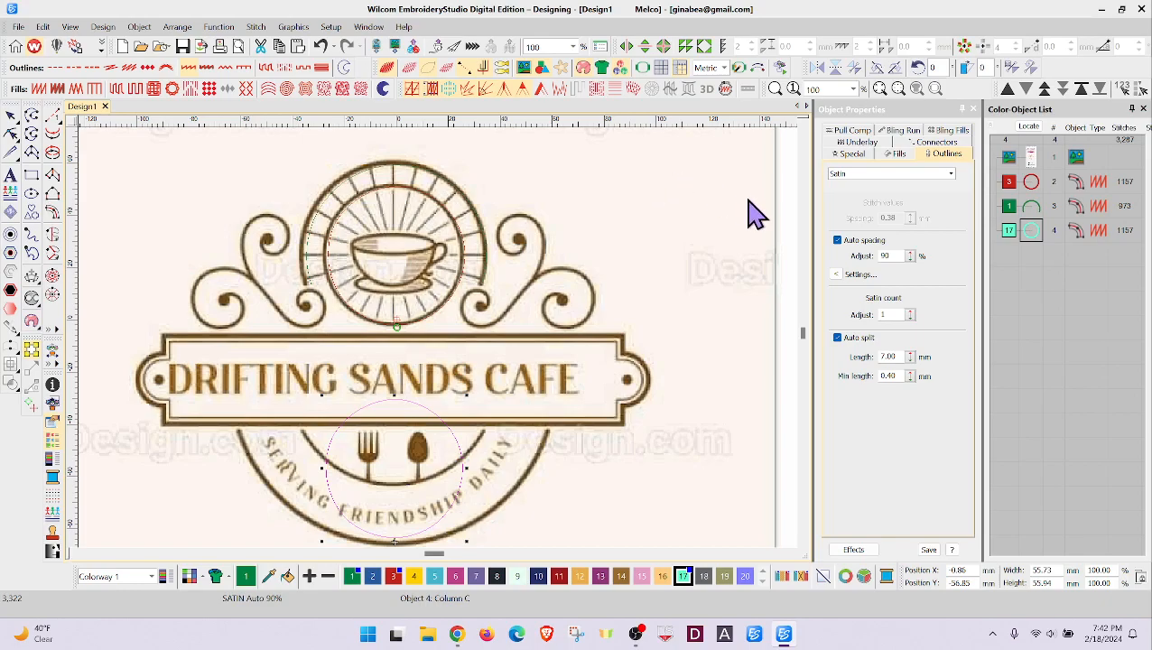
click(1011, 68)
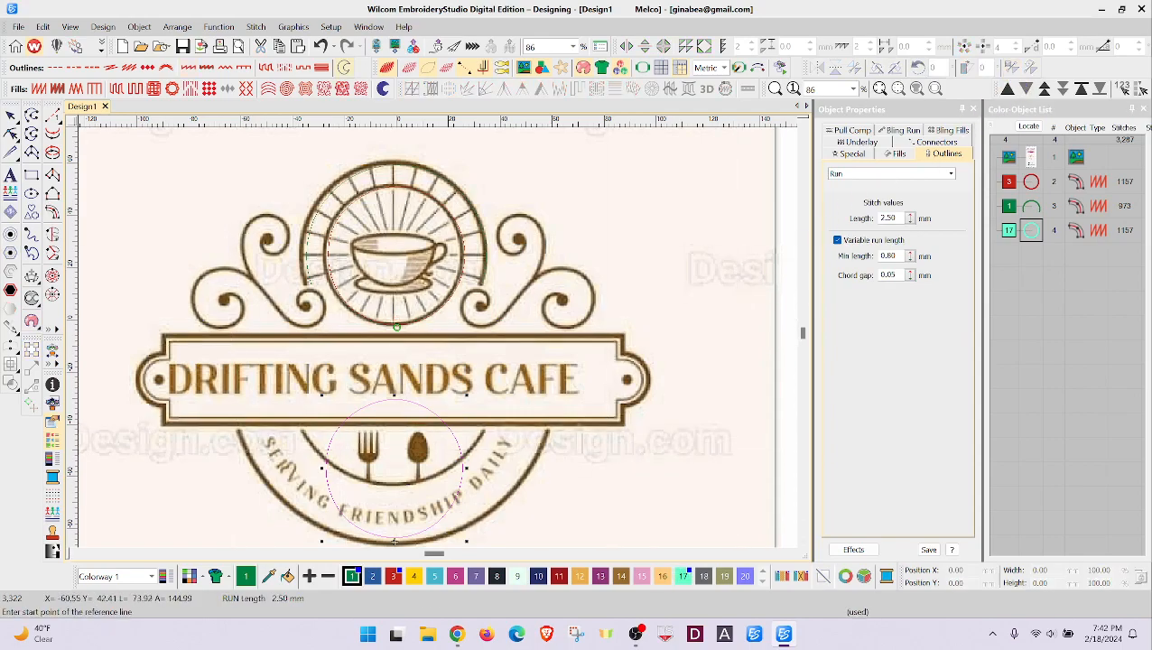
click(239, 433)
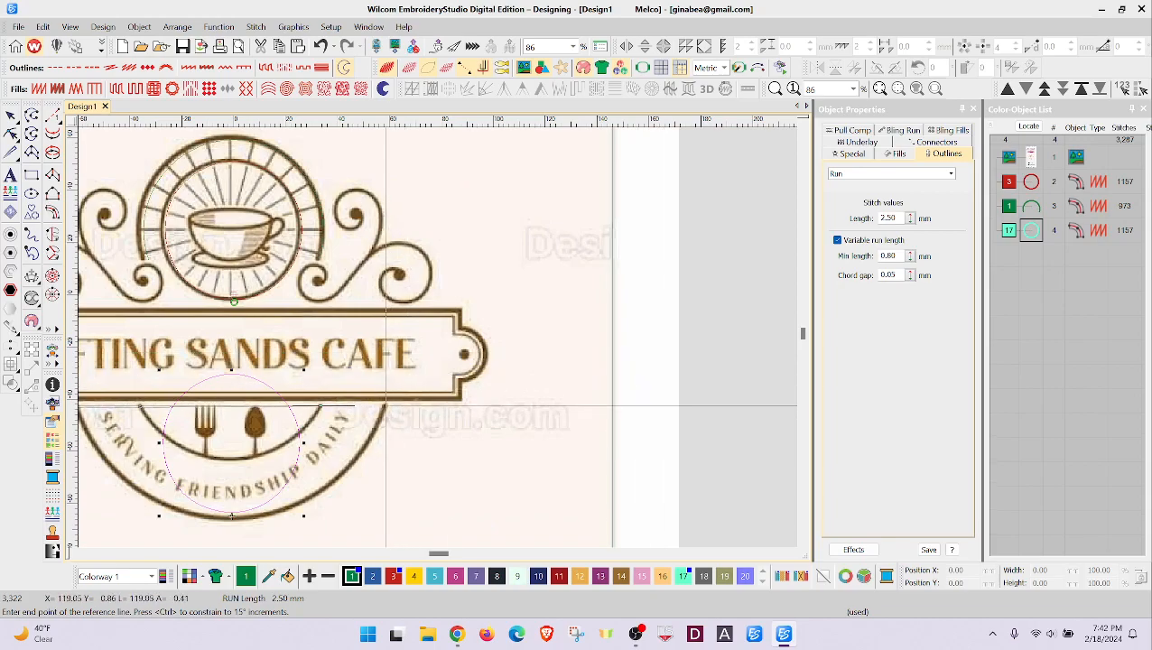
click(386, 406)
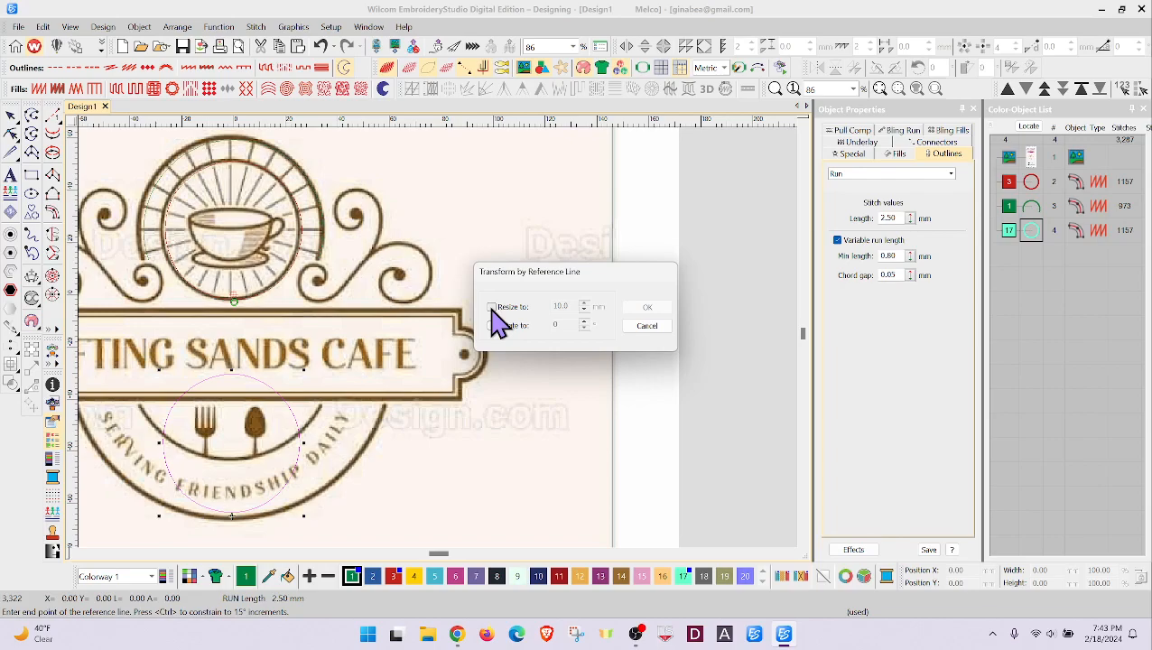
click(648, 325)
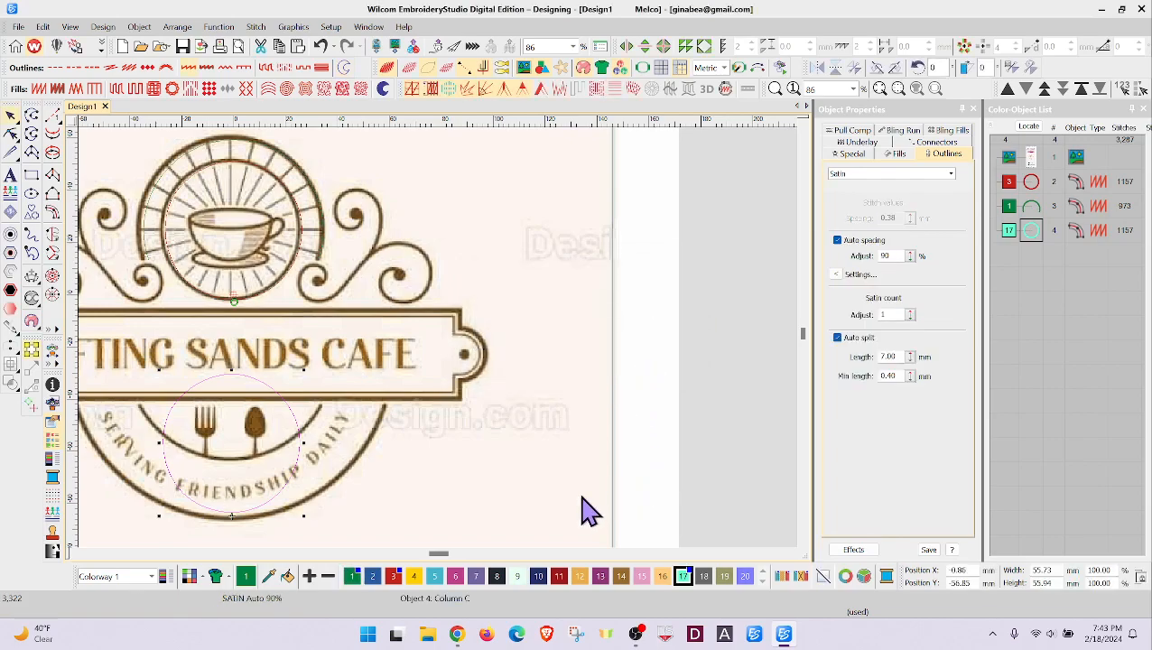
Measure the width of the large lower semicircle between its two ends below the name banner.
key(m)
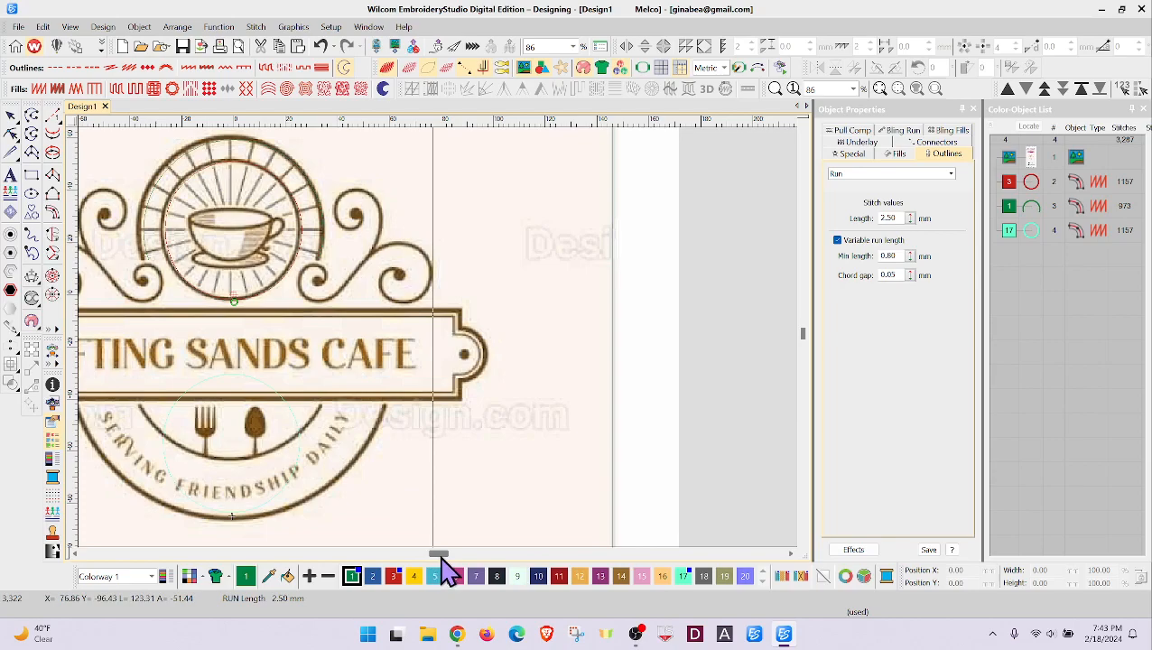
drag(440, 554, 435, 554)
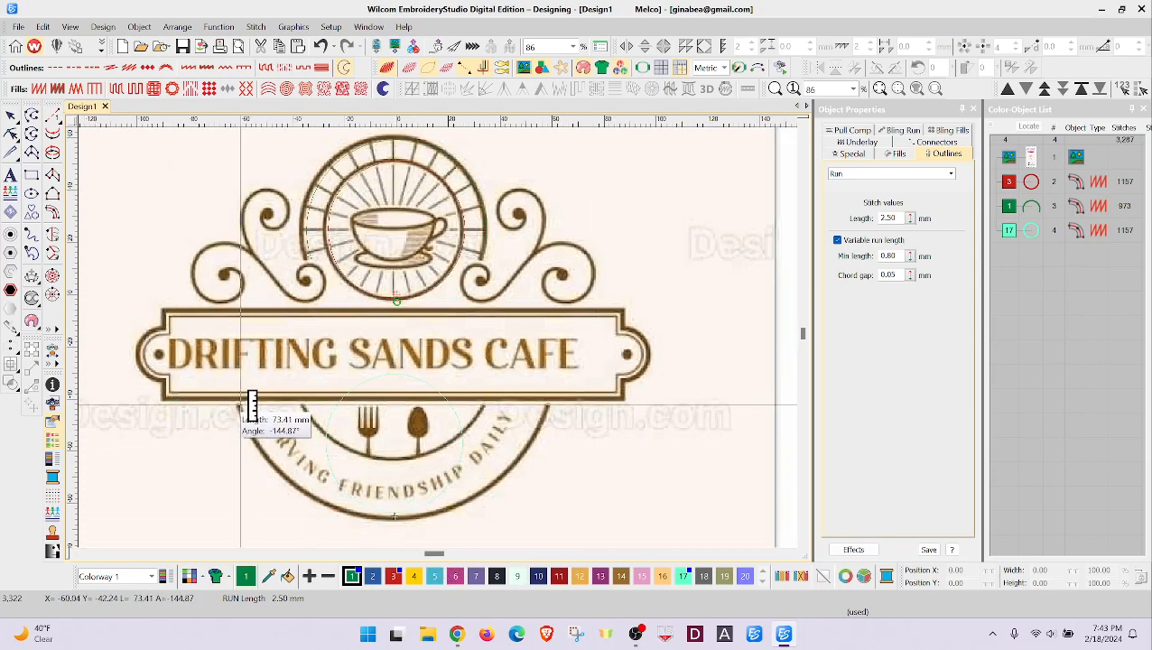
click(240, 404)
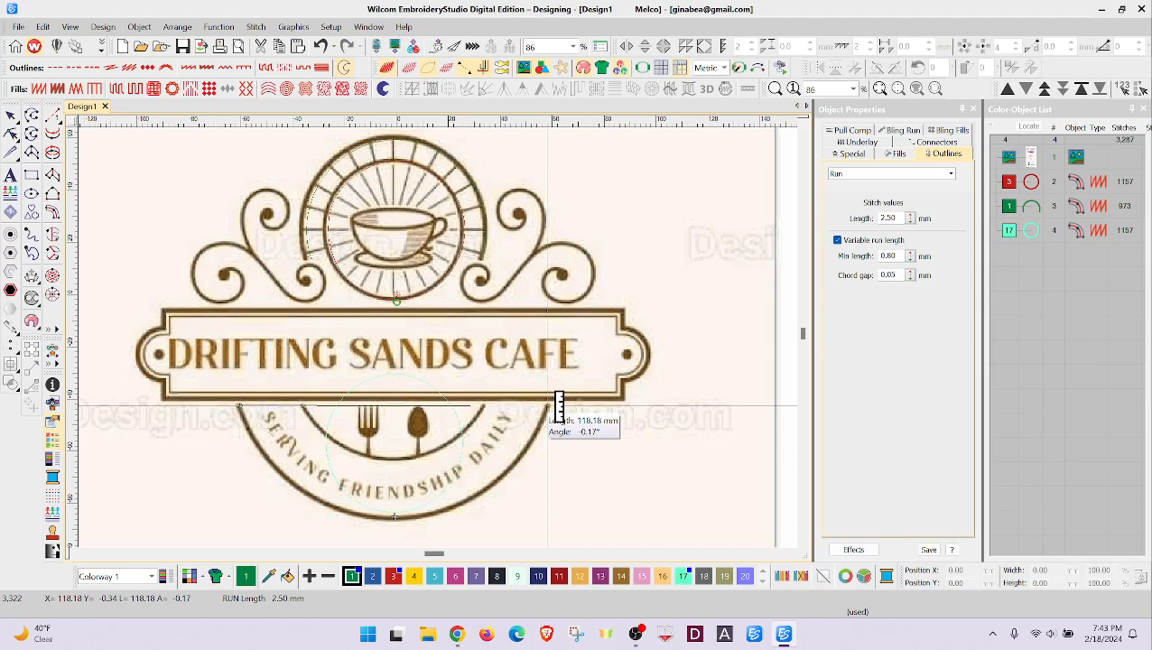
drag(548, 407, 583, 498)
key(Escape)
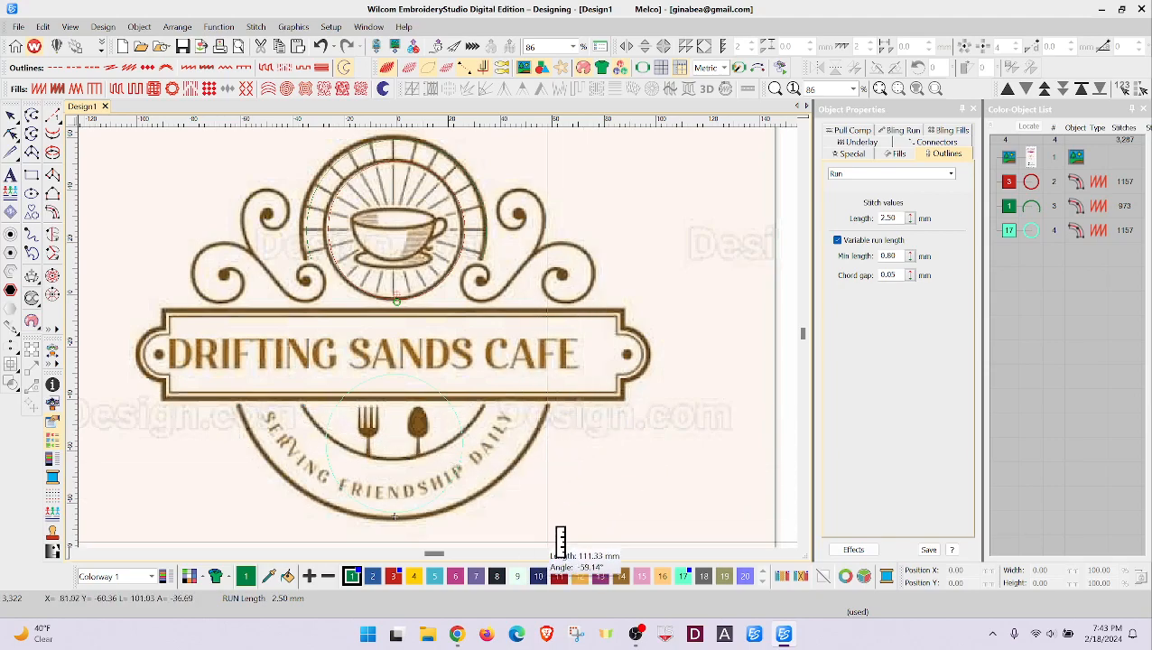
click(1036, 240)
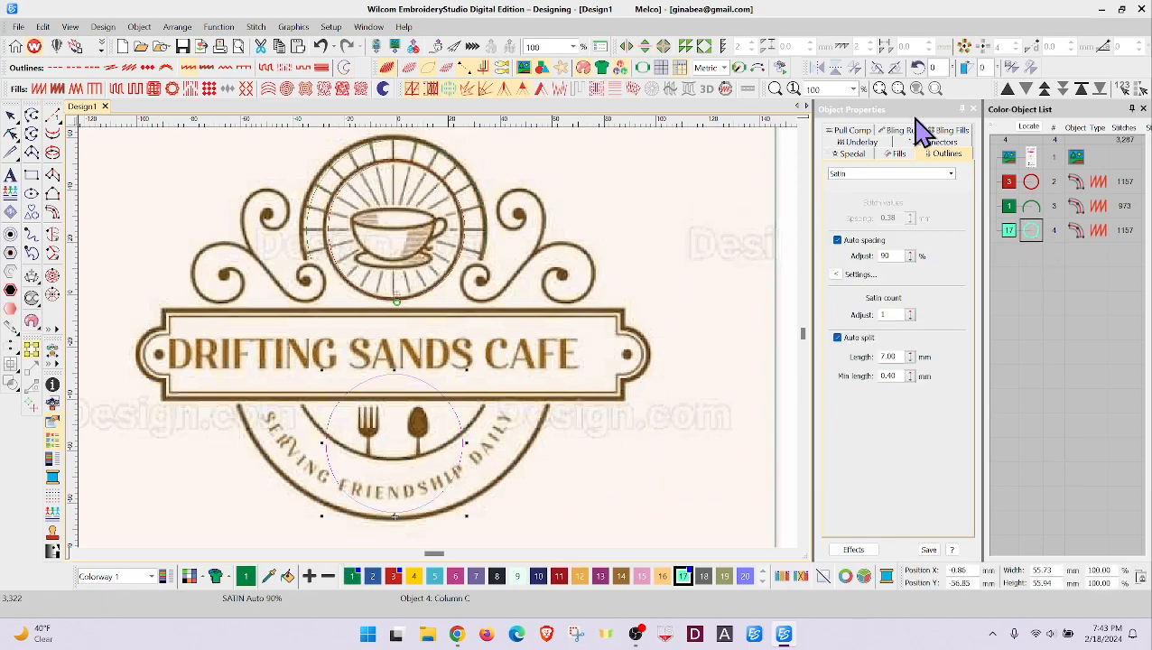
click(1012, 70)
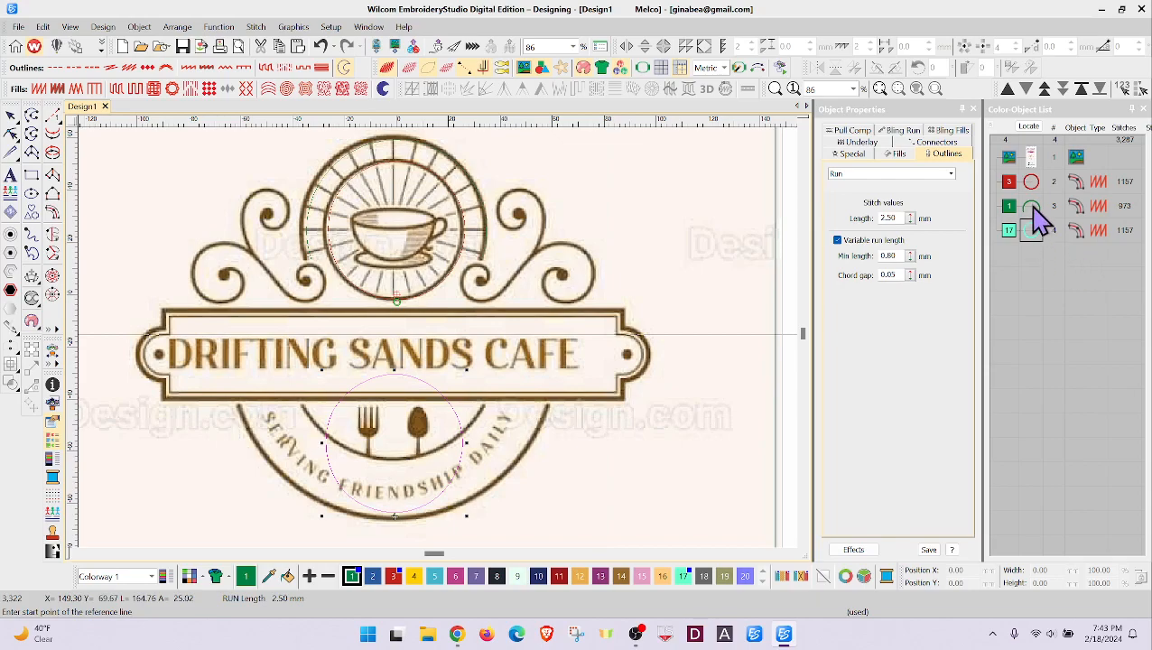
click(1003, 272)
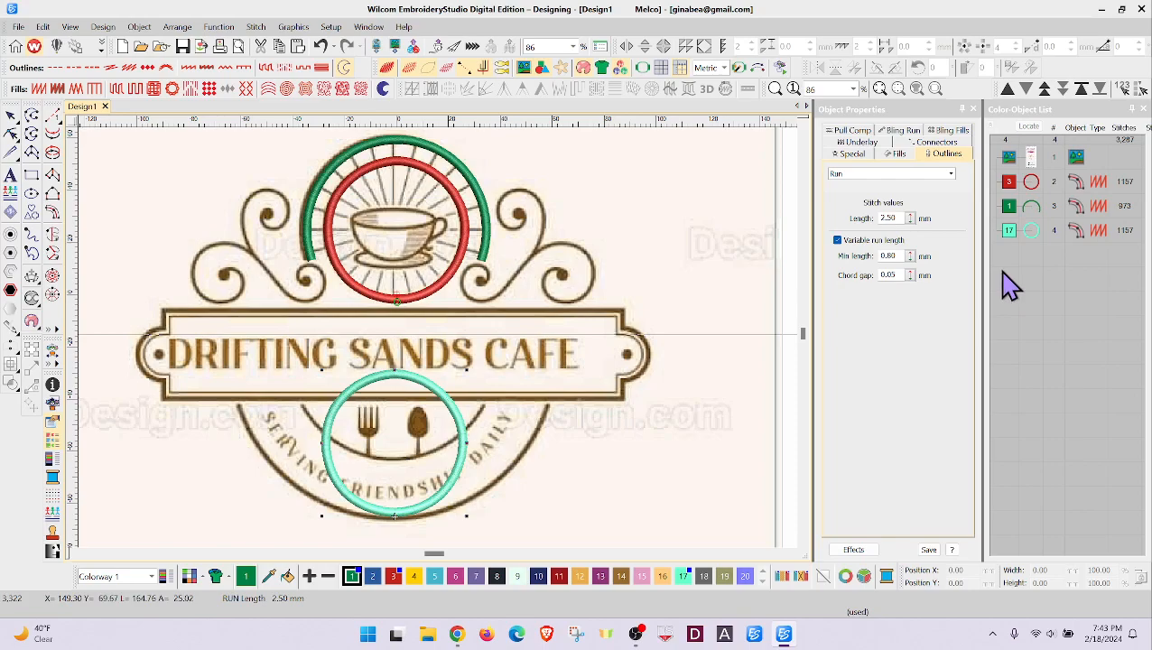
click(1037, 236)
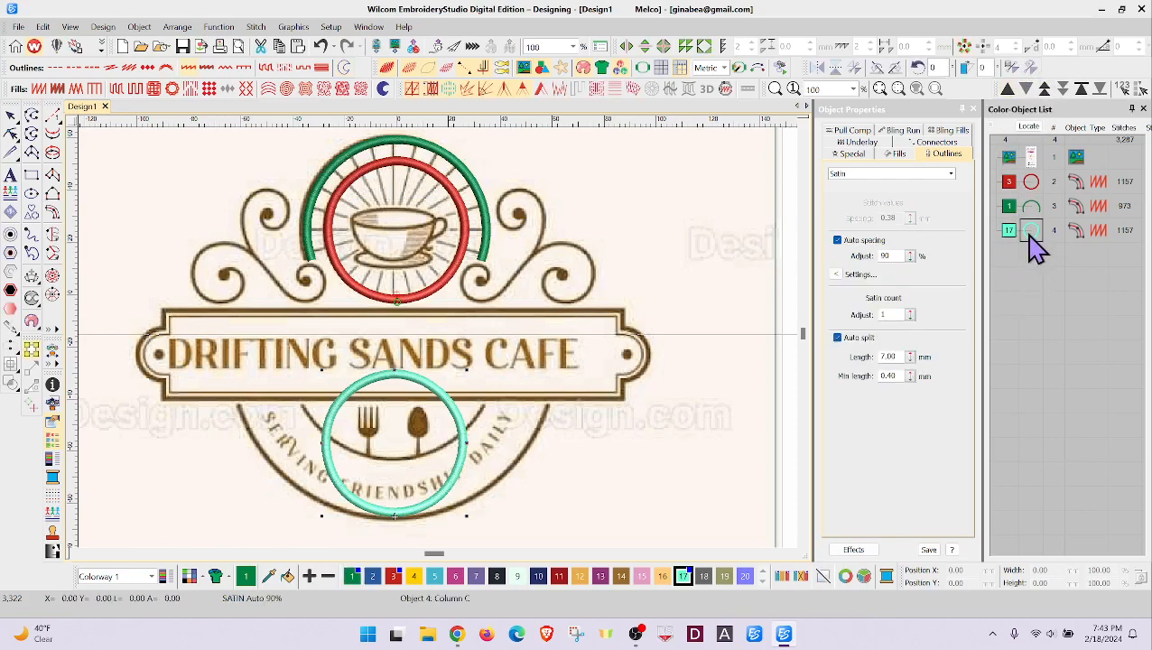
click(1017, 71)
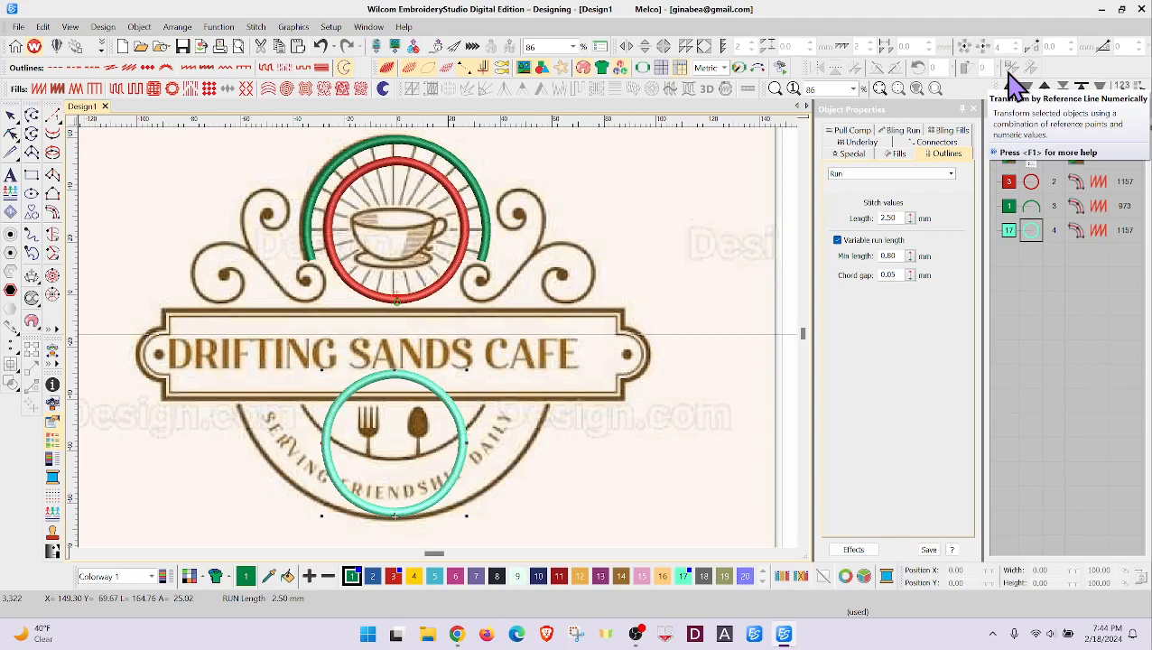
key(Escape)
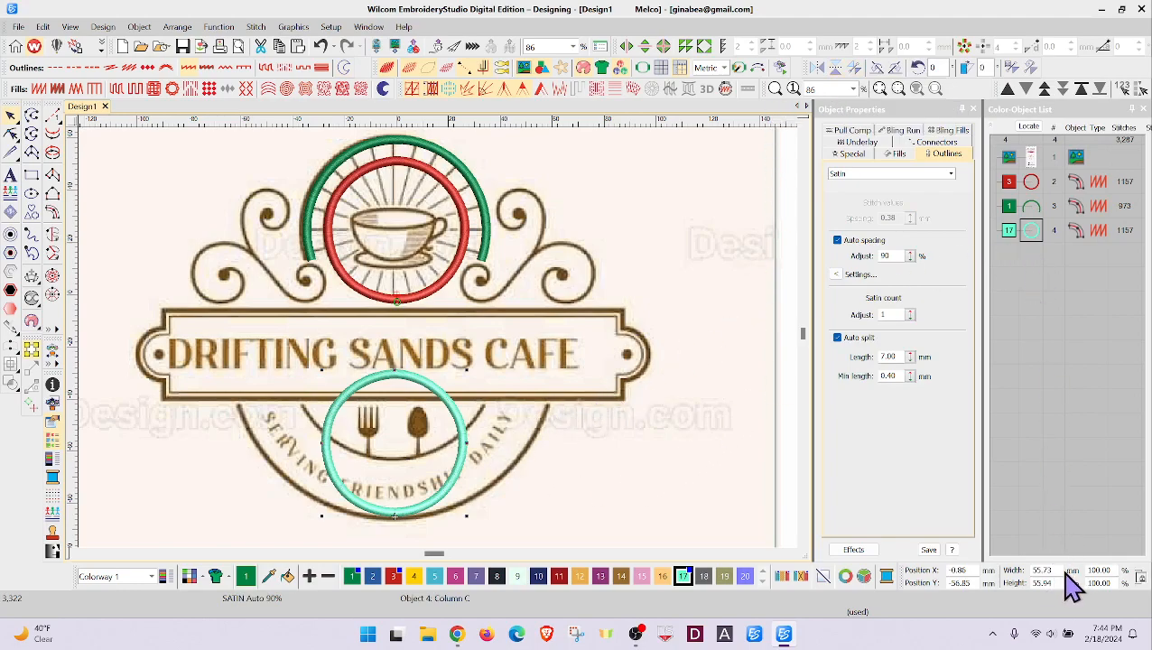
Set the color 17 ring's width to 120 mm and move it up so its lower edge follows the large lower semicircle.
drag(1056, 567, 1016, 566)
text(120)
key(Return)
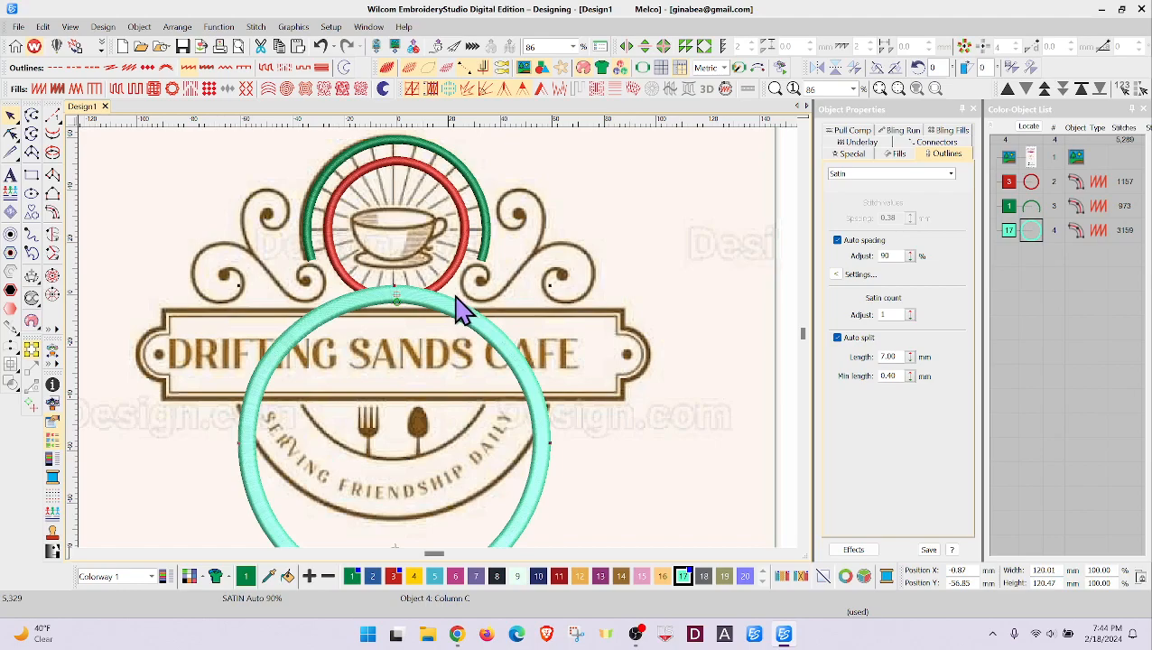
drag(454, 309, 460, 246)
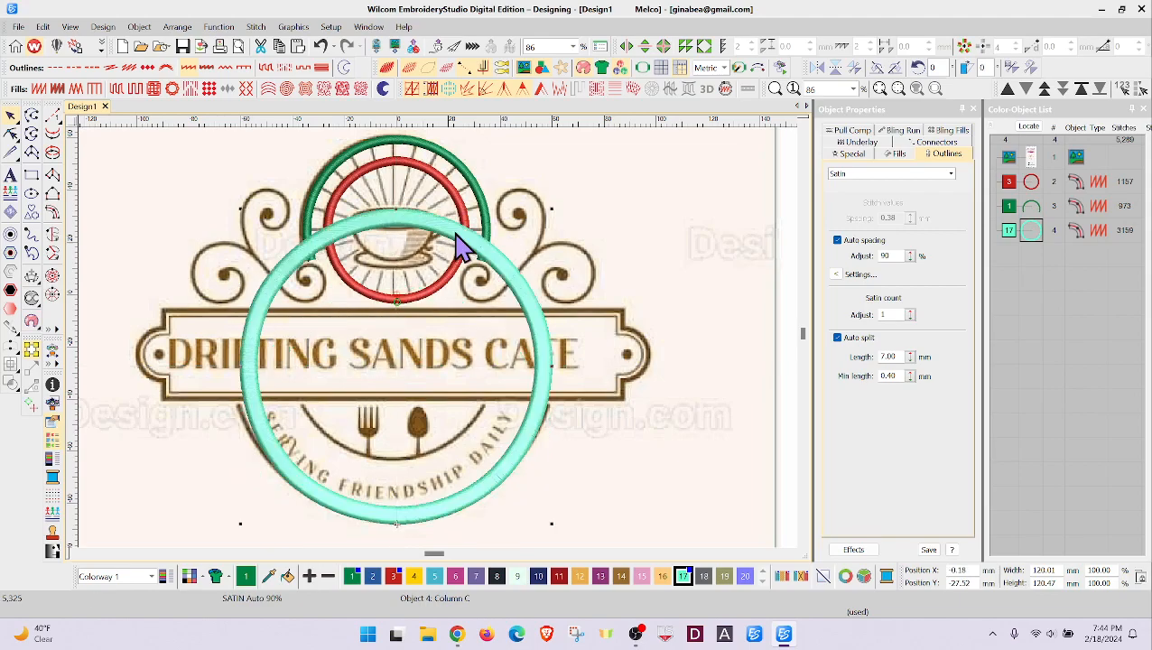
Set the overall width of the enlarged color 17 ring to 125 mm.
double_click(1052, 570)
text(1)
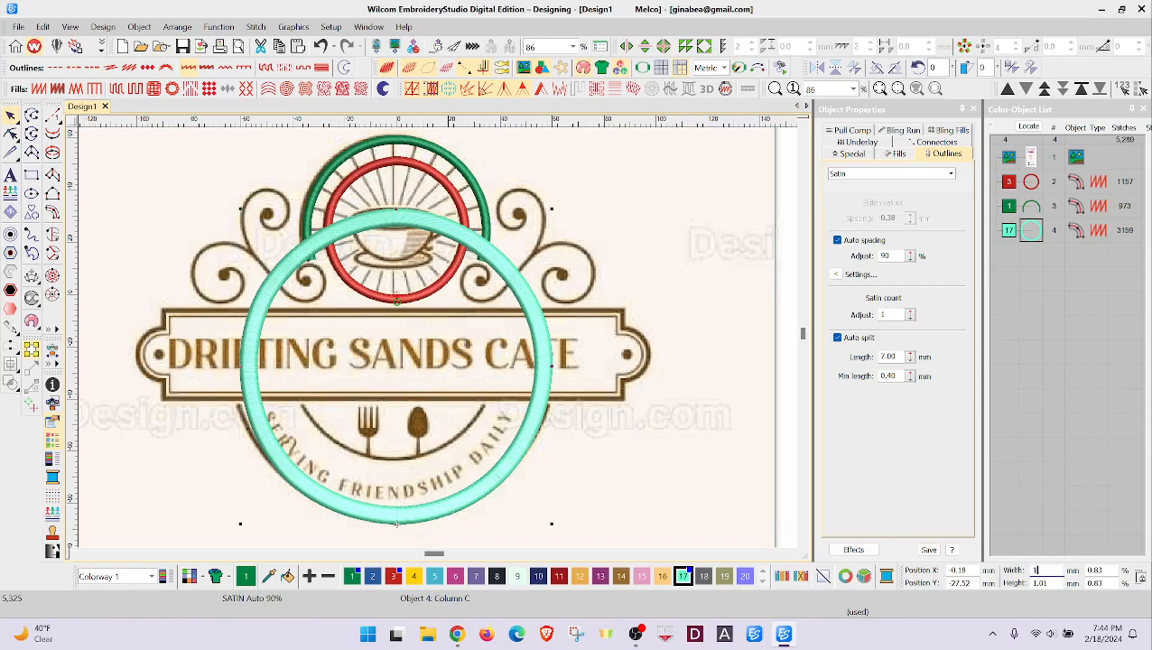
text(25)
key(Return)
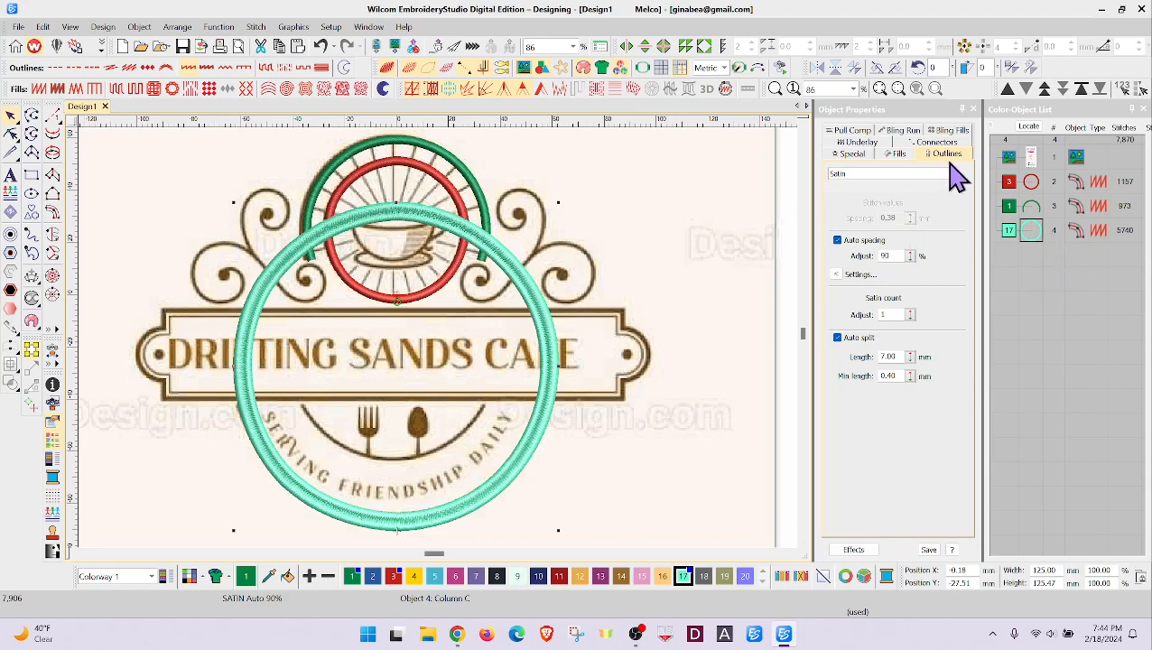
Turn off Auto spacing and Auto split for the large ring's outline, keeping Satin as the stitch type.
click(905, 155)
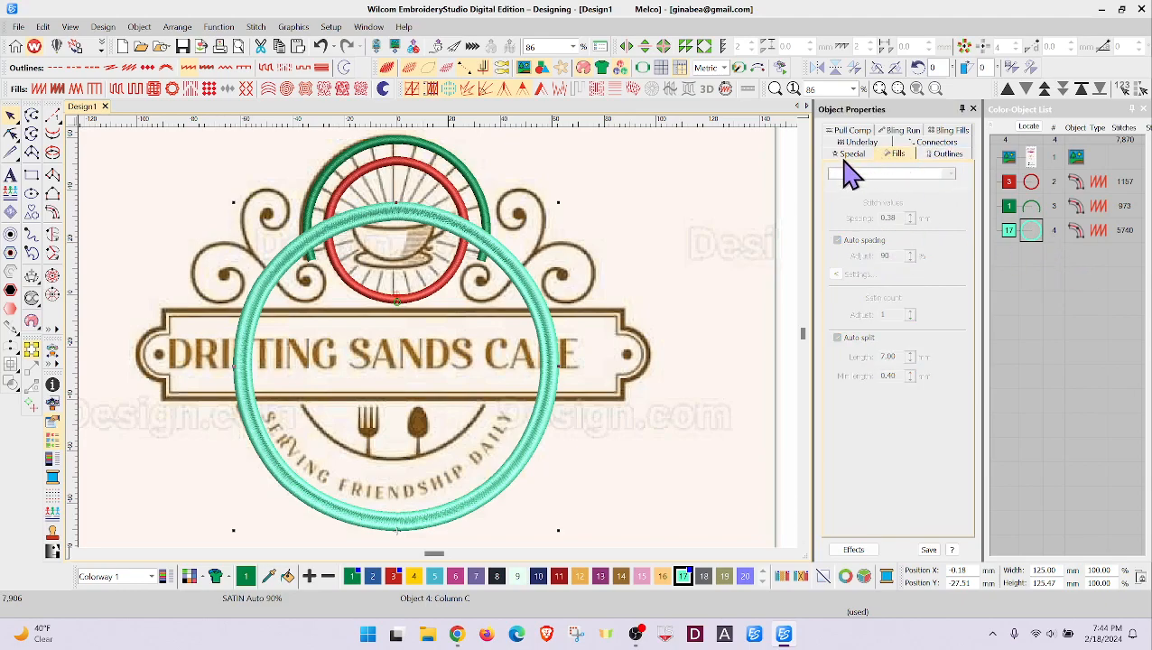
click(1044, 238)
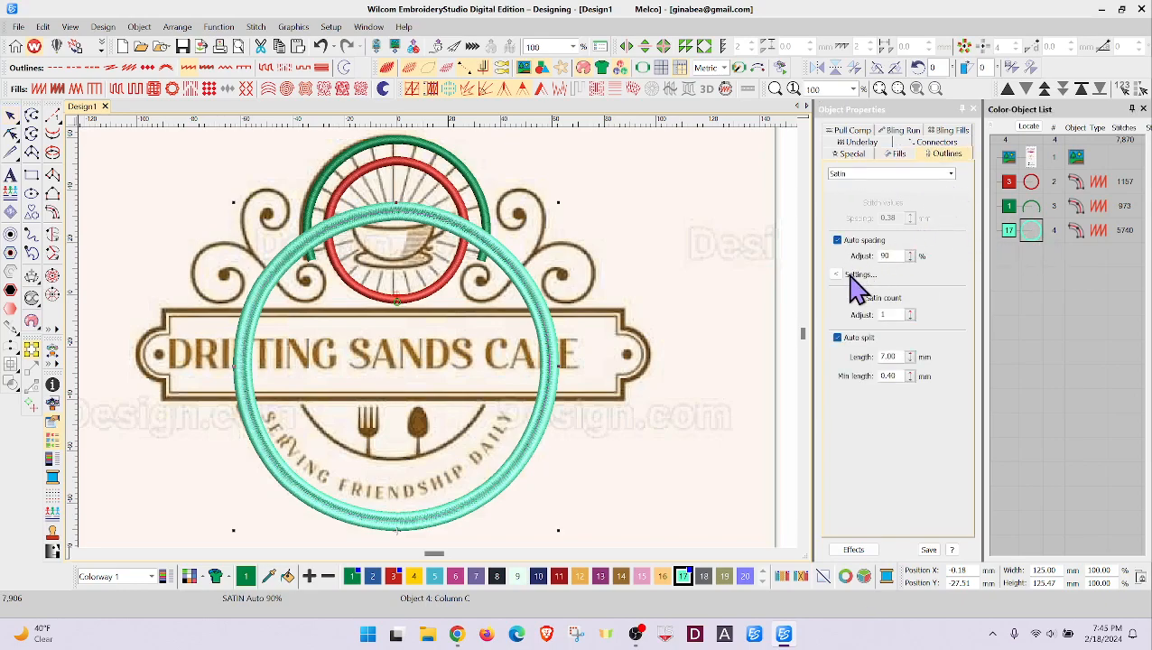
click(837, 240)
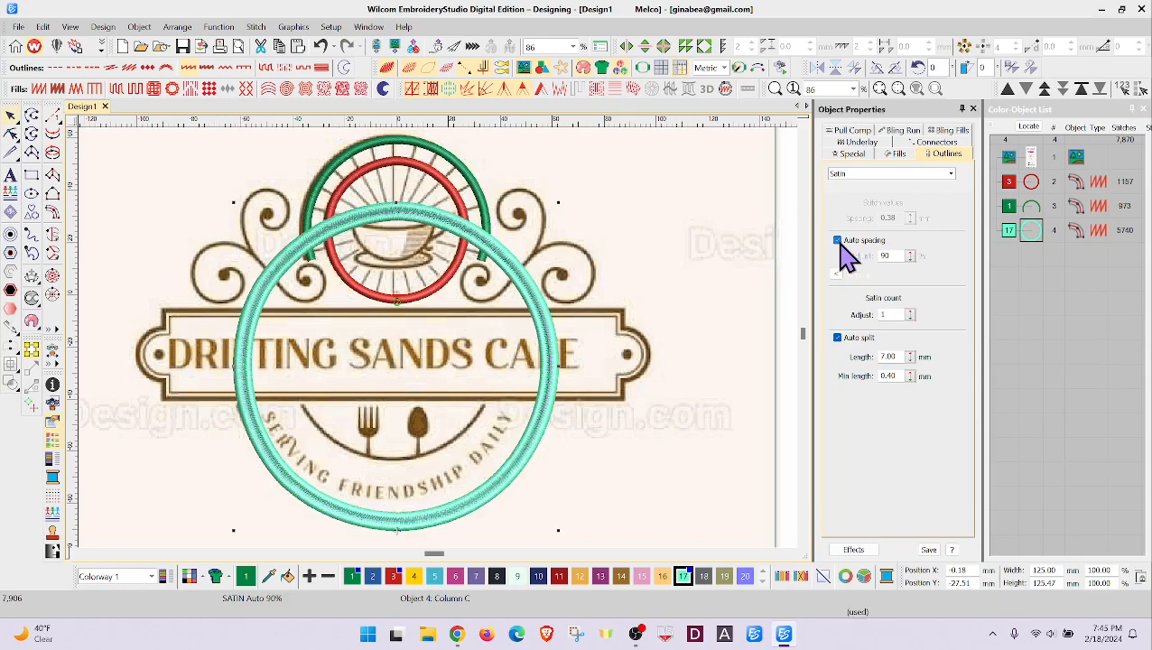
click(838, 338)
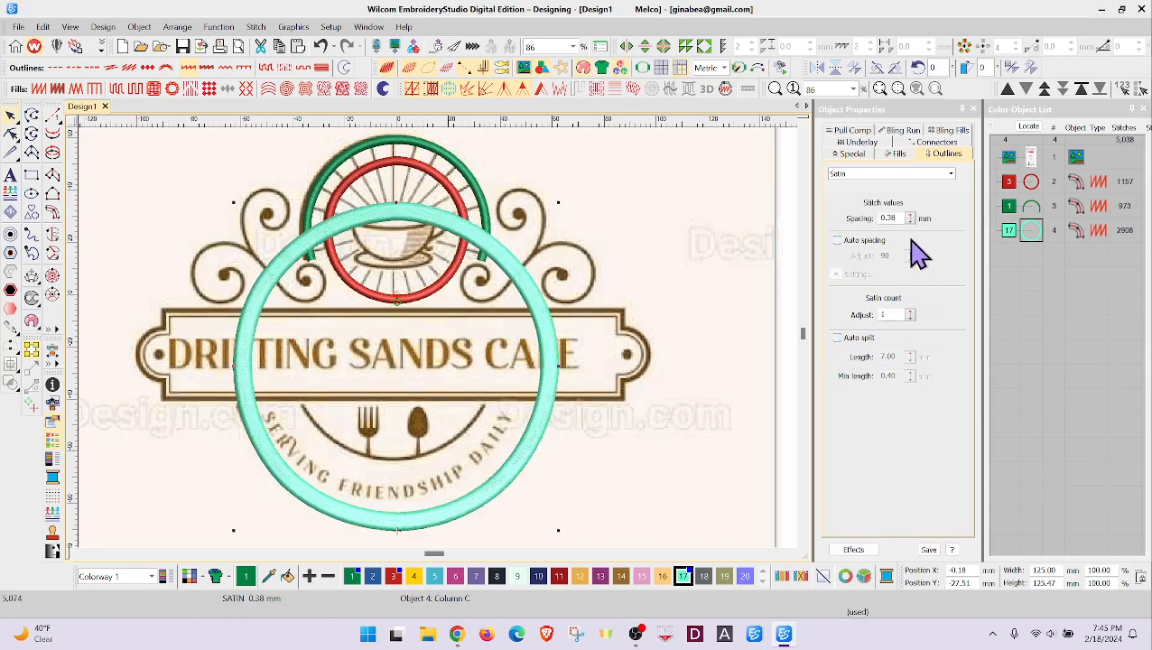
click(950, 173)
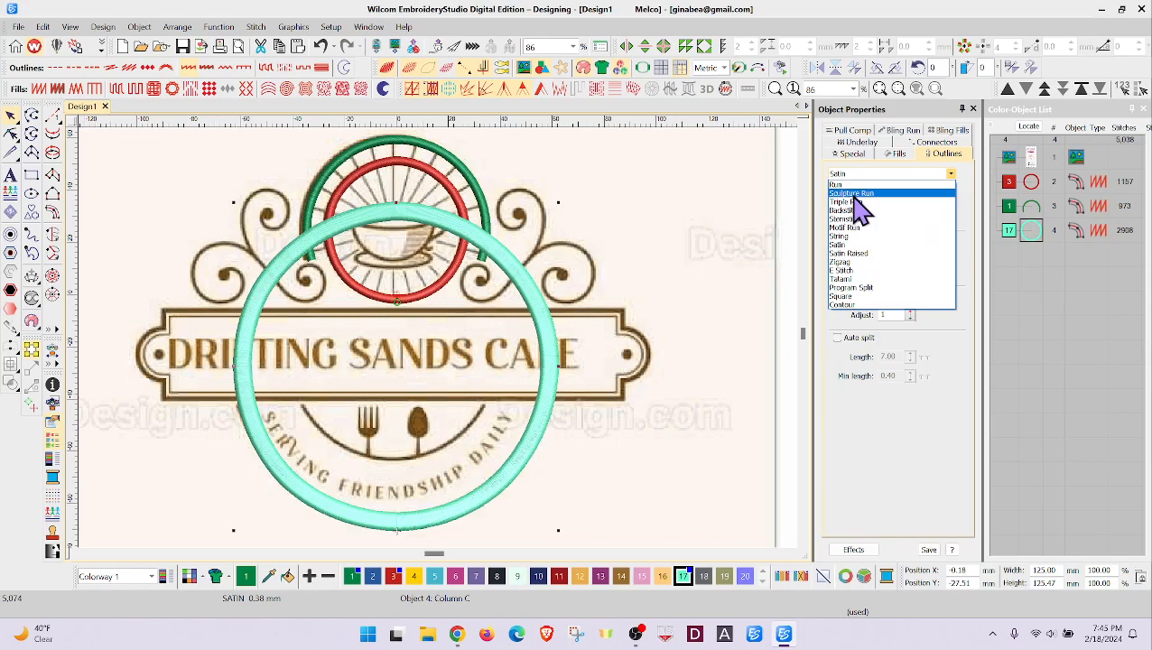
click(846, 245)
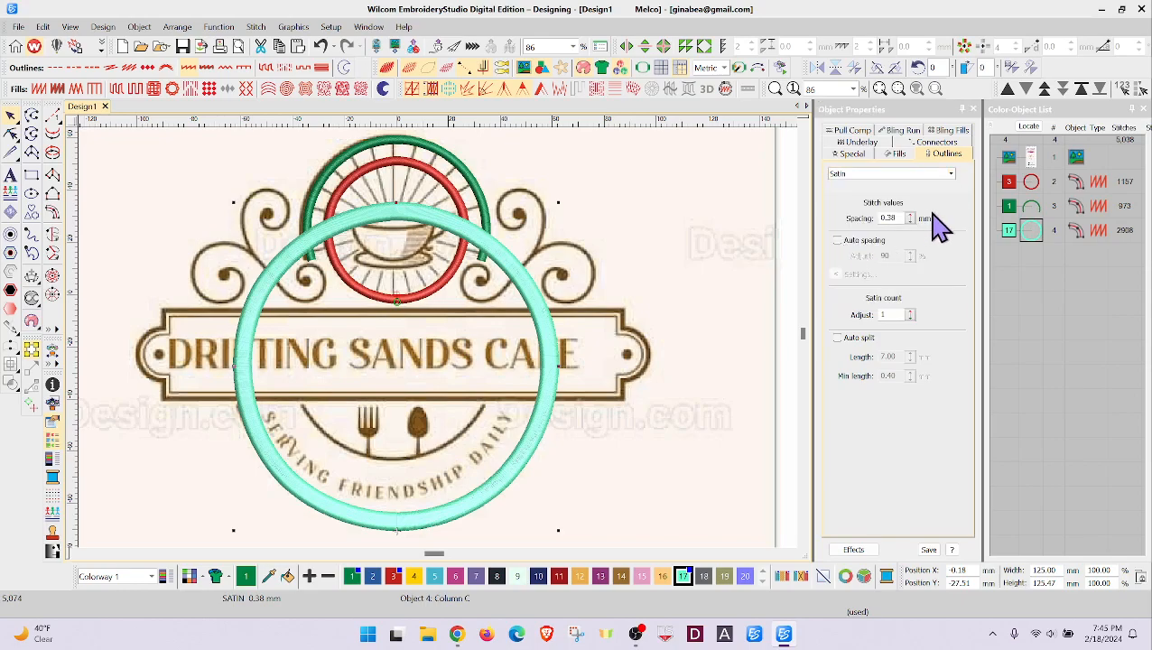
Set the large ring's Column C width to 3 mm in its object properties.
right_click(1036, 244)
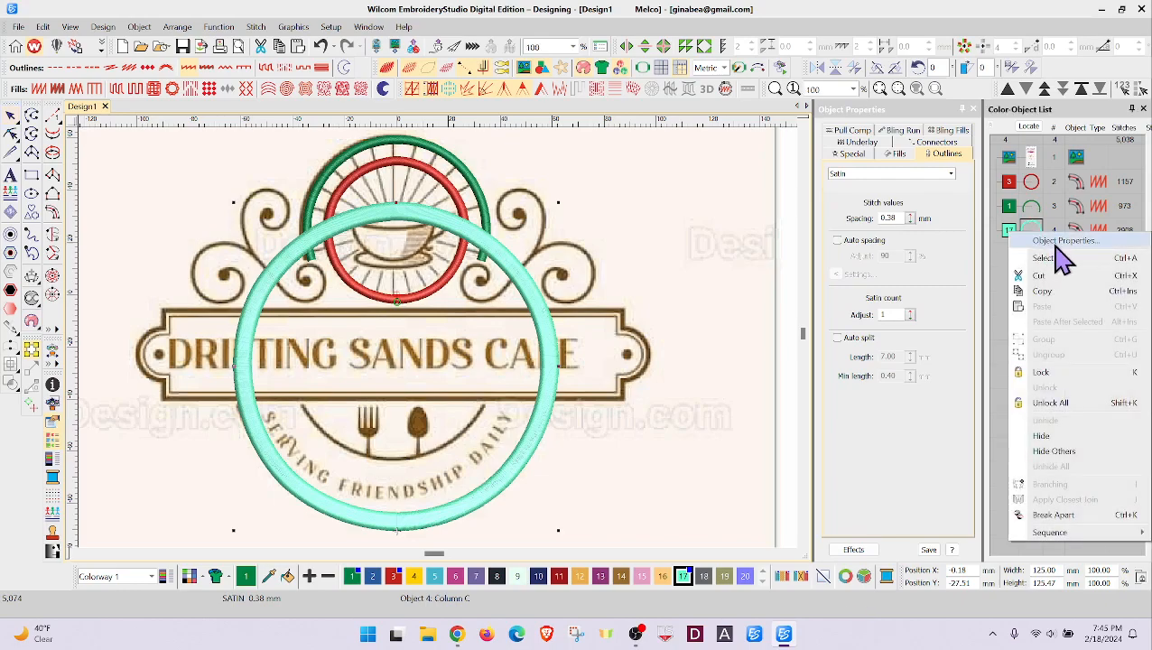
click(1054, 241)
double_click(889, 218)
text(3)
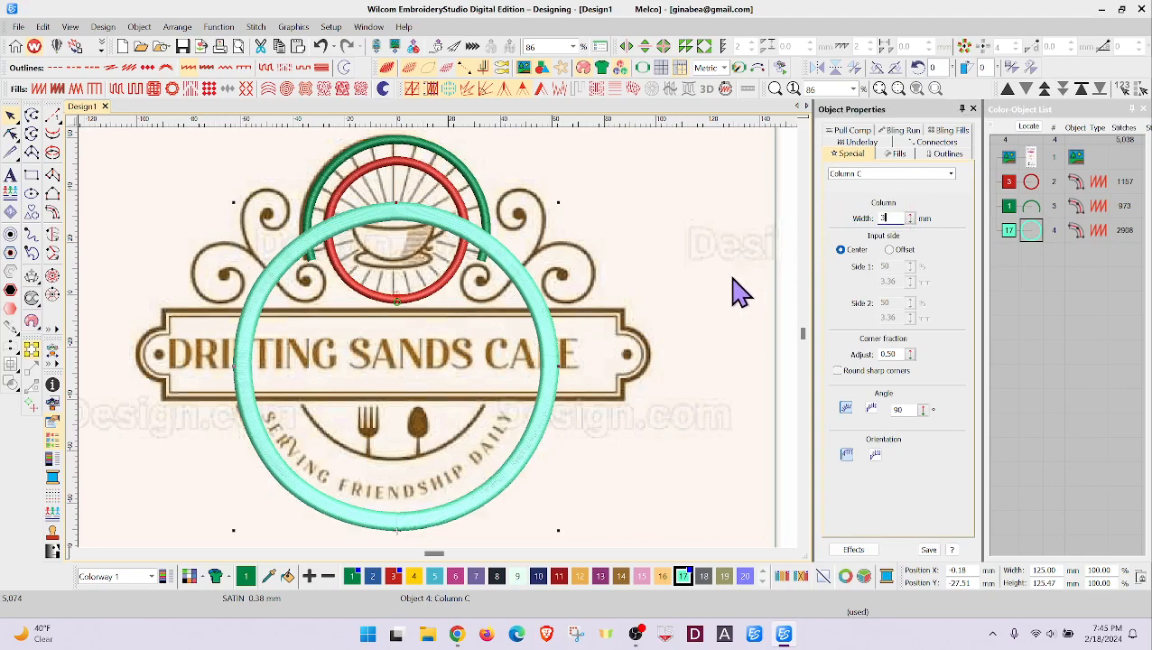
key(Return)
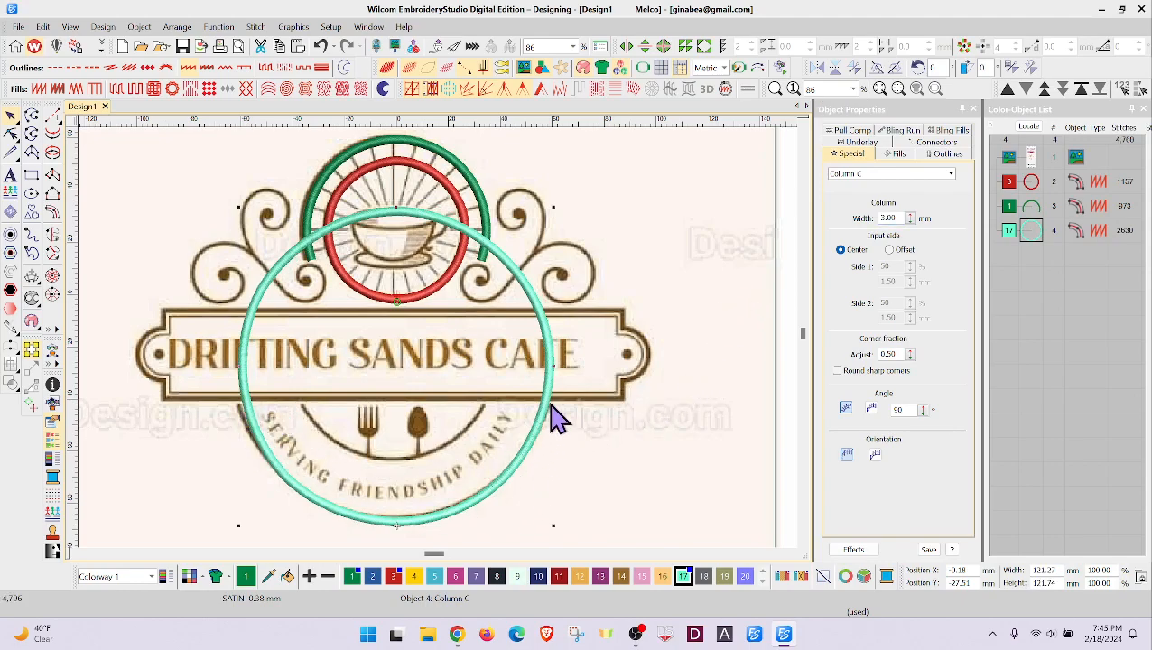
Resize the thinned color 17 ring back to an overall width of 125 mm.
double_click(1060, 570)
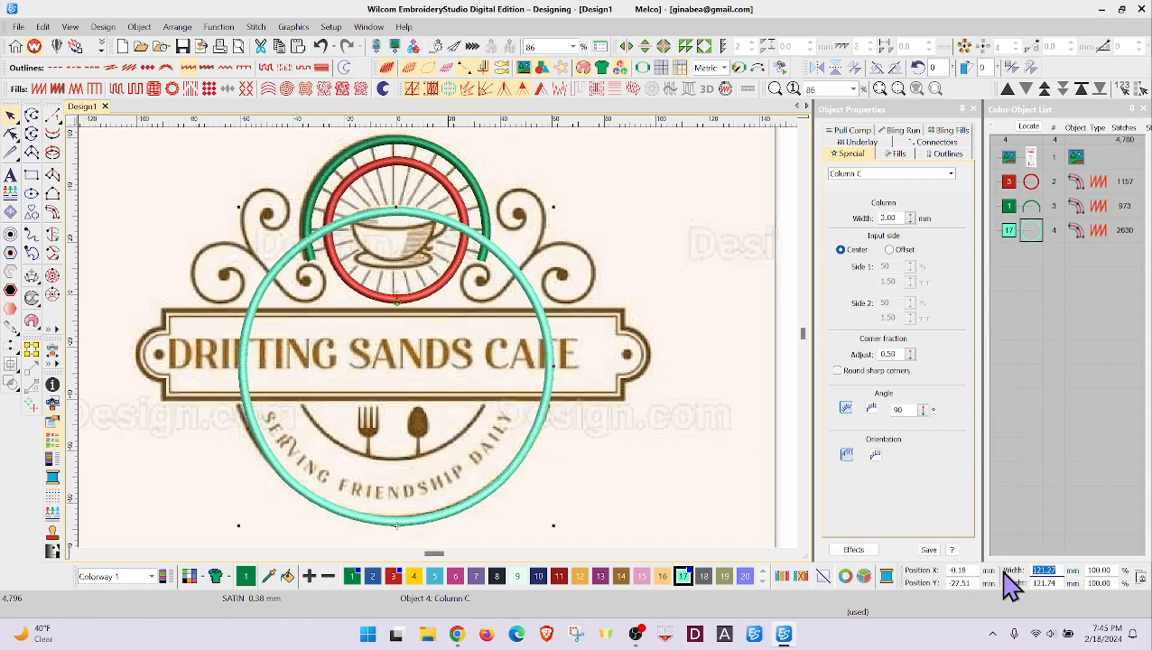
text(125)
key(Return)
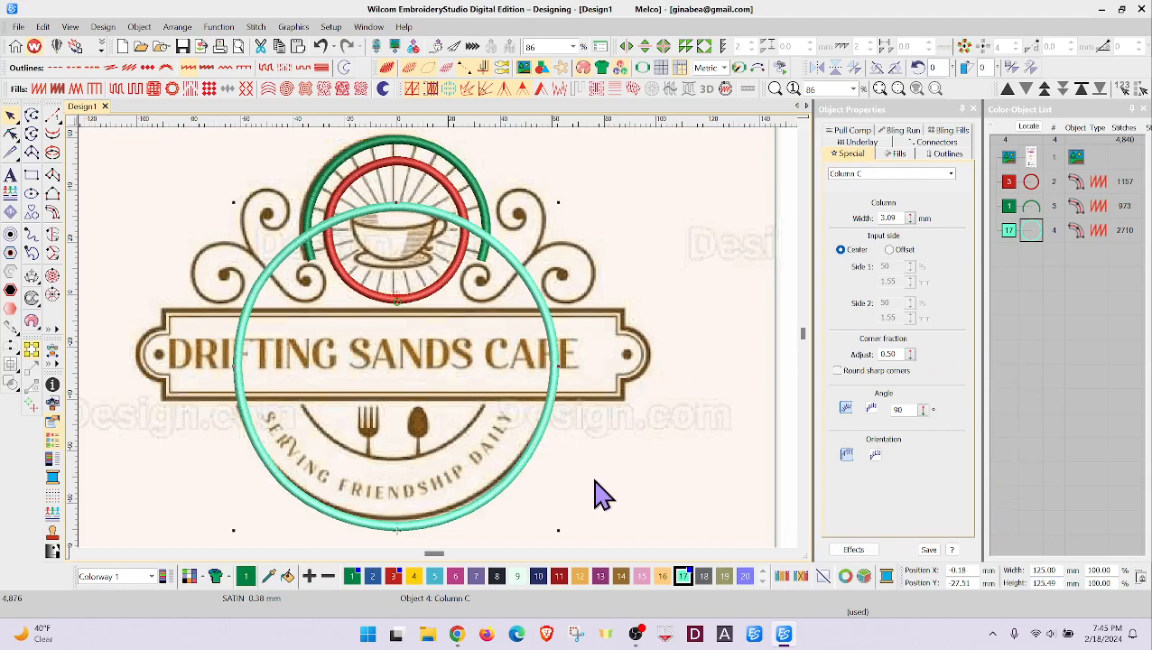
Nudge the large ring up onto the lower semicircle and center it horizontally at position X 0.
drag(539, 443, 539, 441)
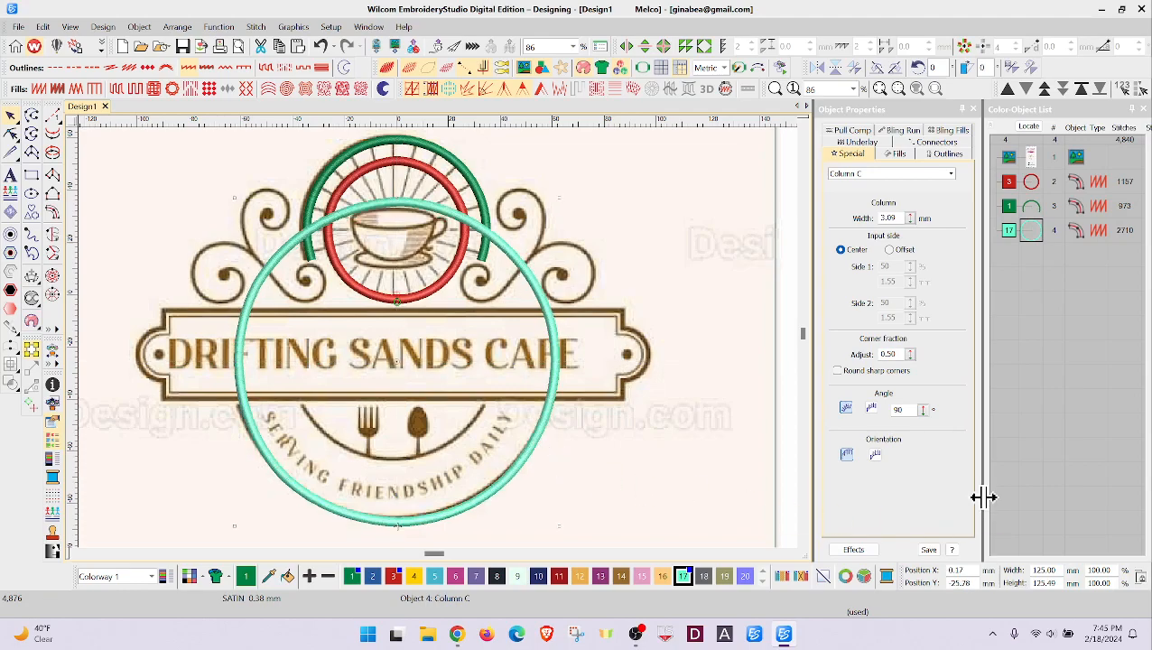
click(972, 571)
key(Return)
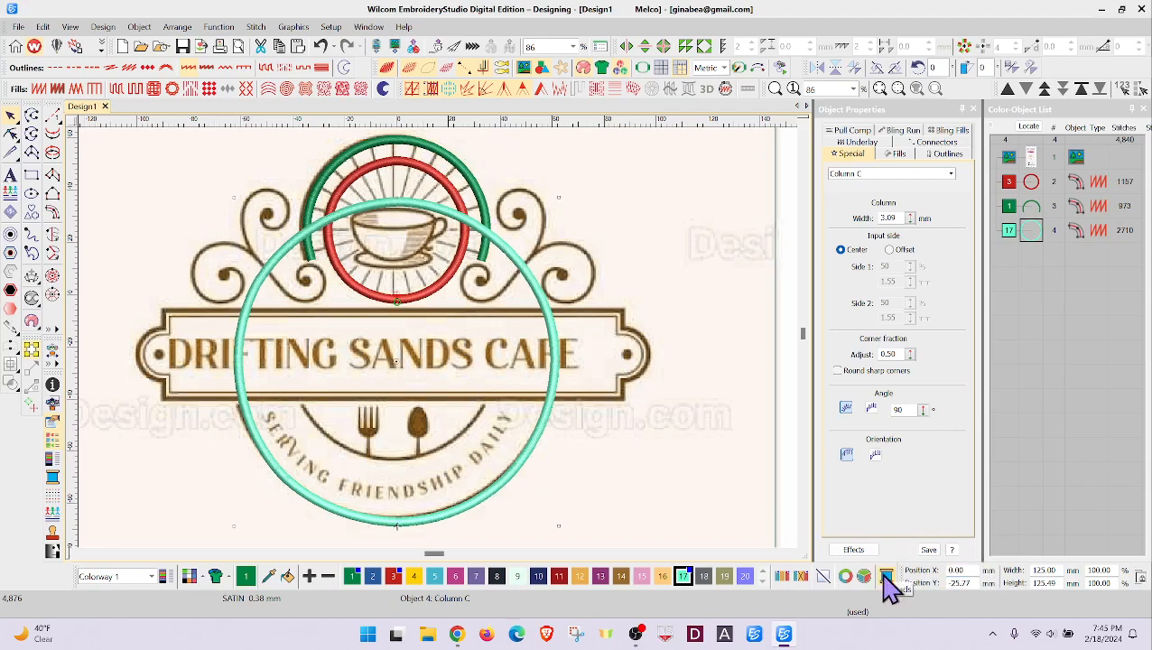
click(702, 544)
Create Run outlines of the large ring plus one Run offset at -20 mm spacing in color 3, keeping the original object.
click(1046, 232)
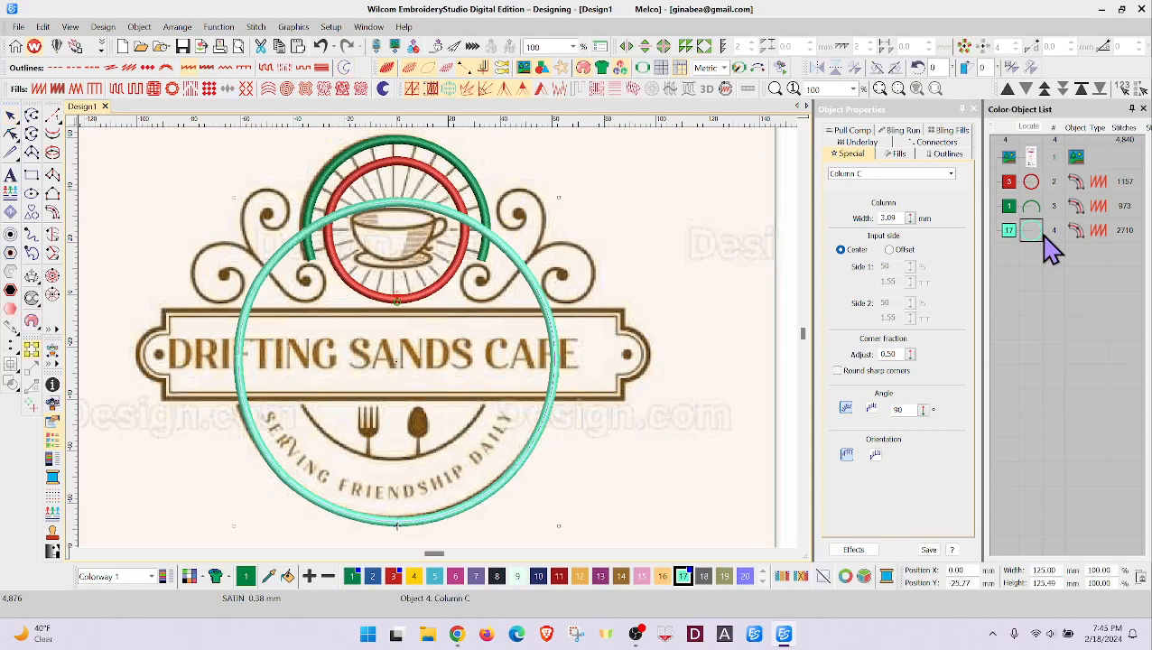
click(12, 254)
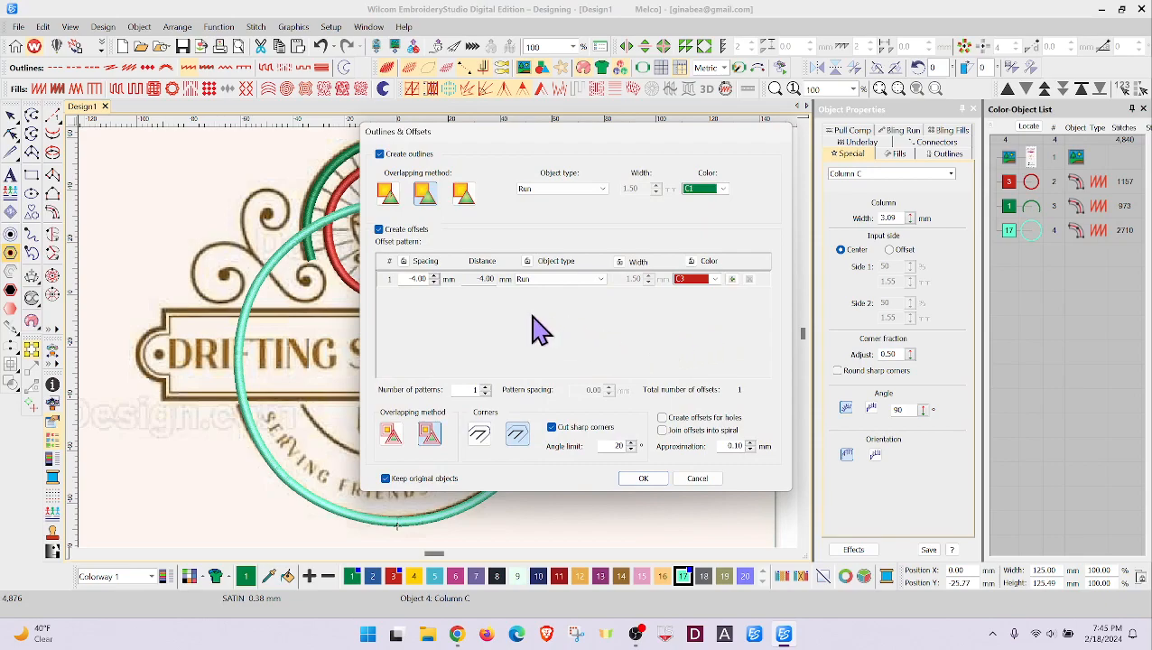
drag(406, 280, 430, 278)
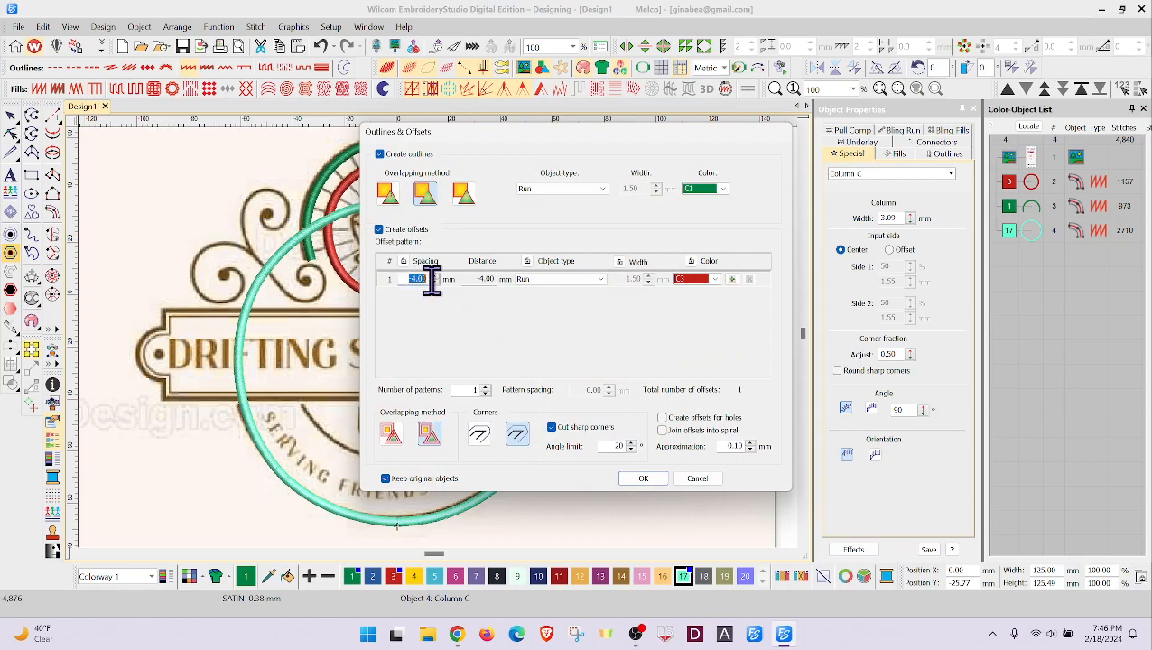
key(BackSpace)
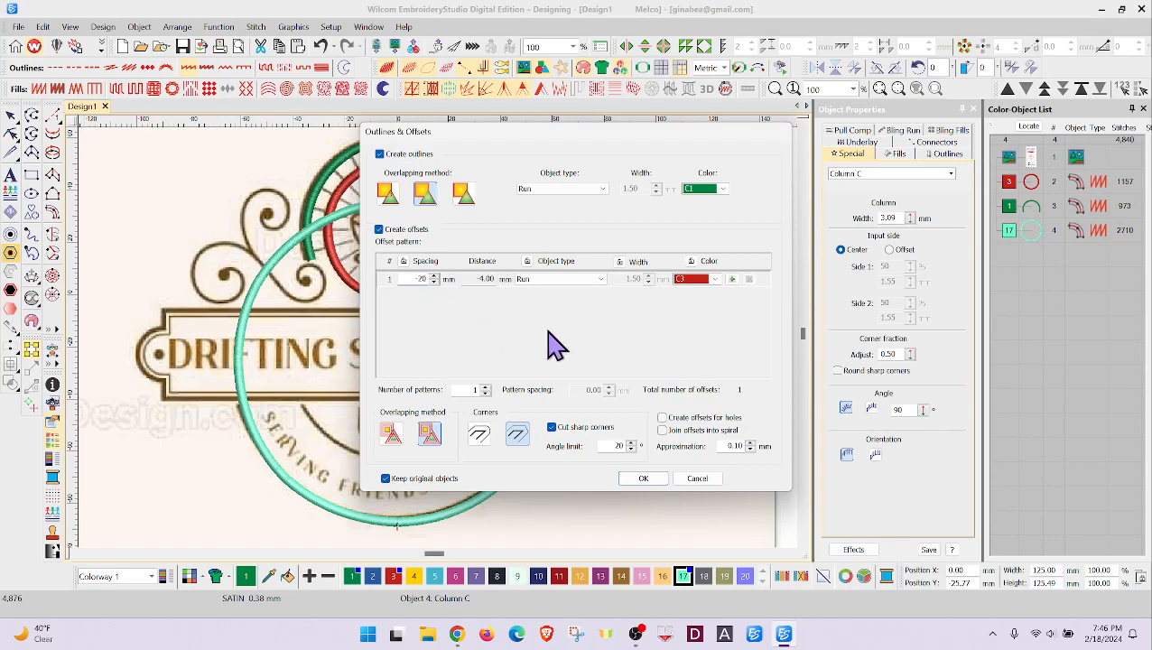
click(635, 479)
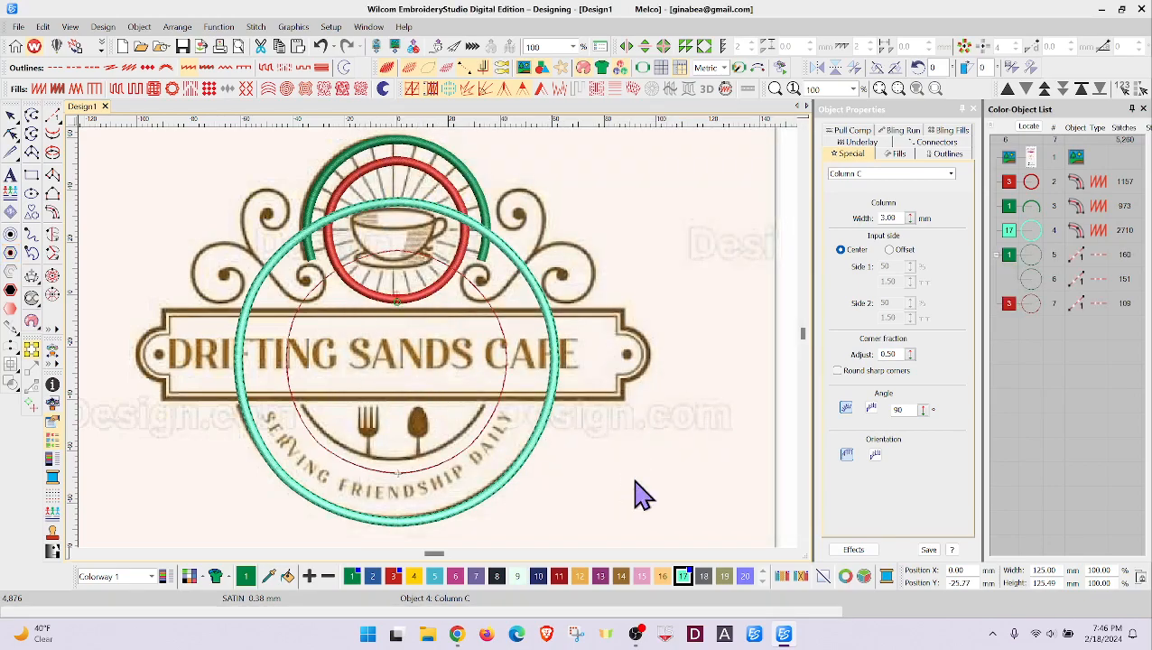
Move the red inner offset circle up so its lower edge follows the small semicircle under the fork and spoon.
click(643, 464)
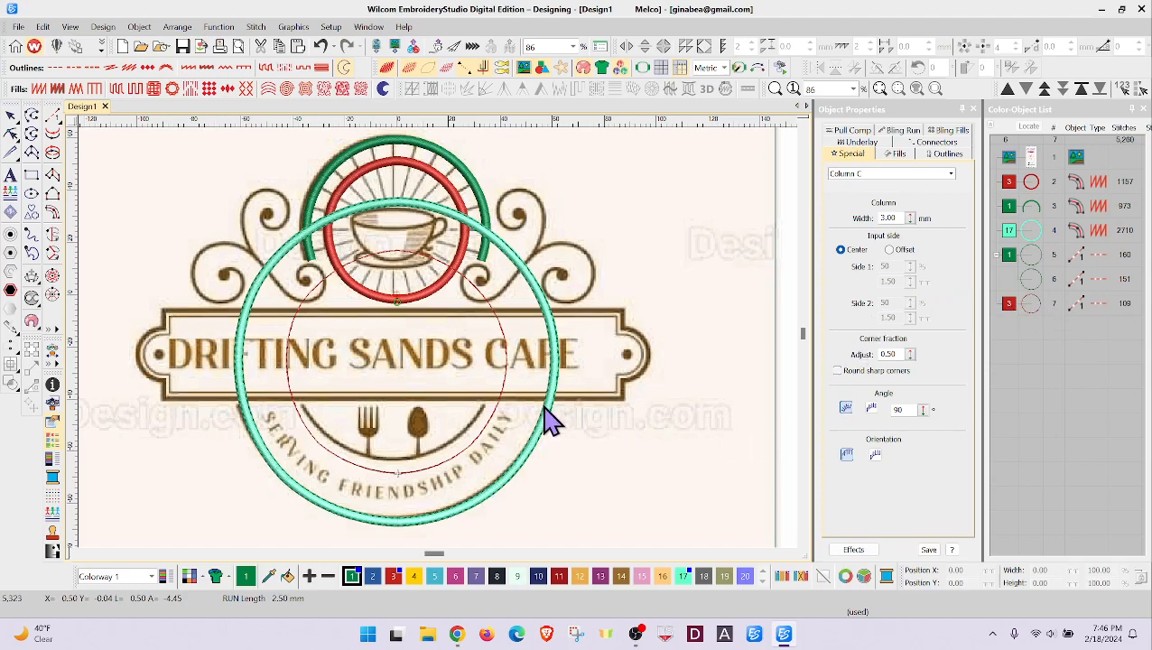
click(451, 460)
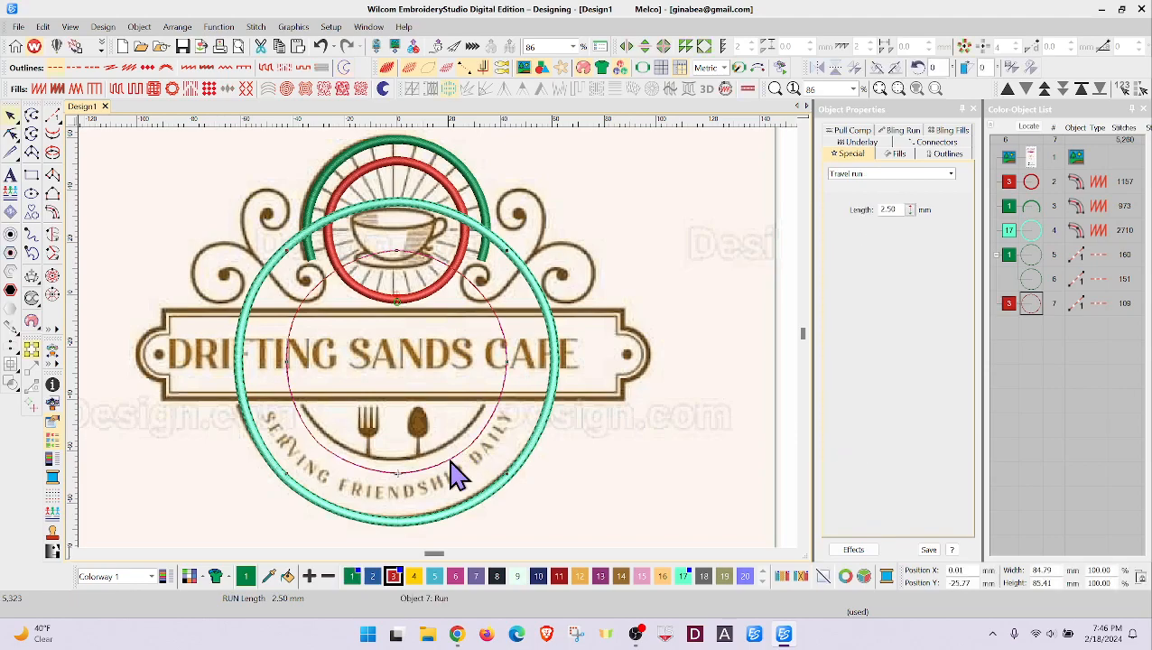
drag(451, 460, 450, 448)
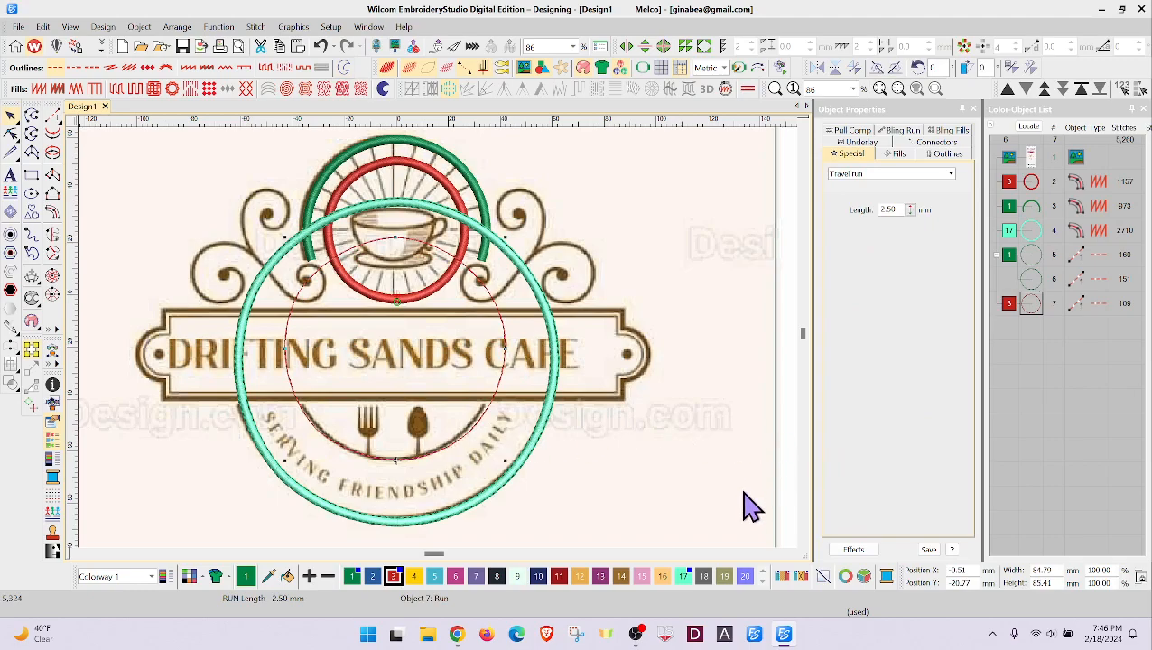
Convert the red offset circle to a Satin outline and review its column width in the object properties.
click(1038, 312)
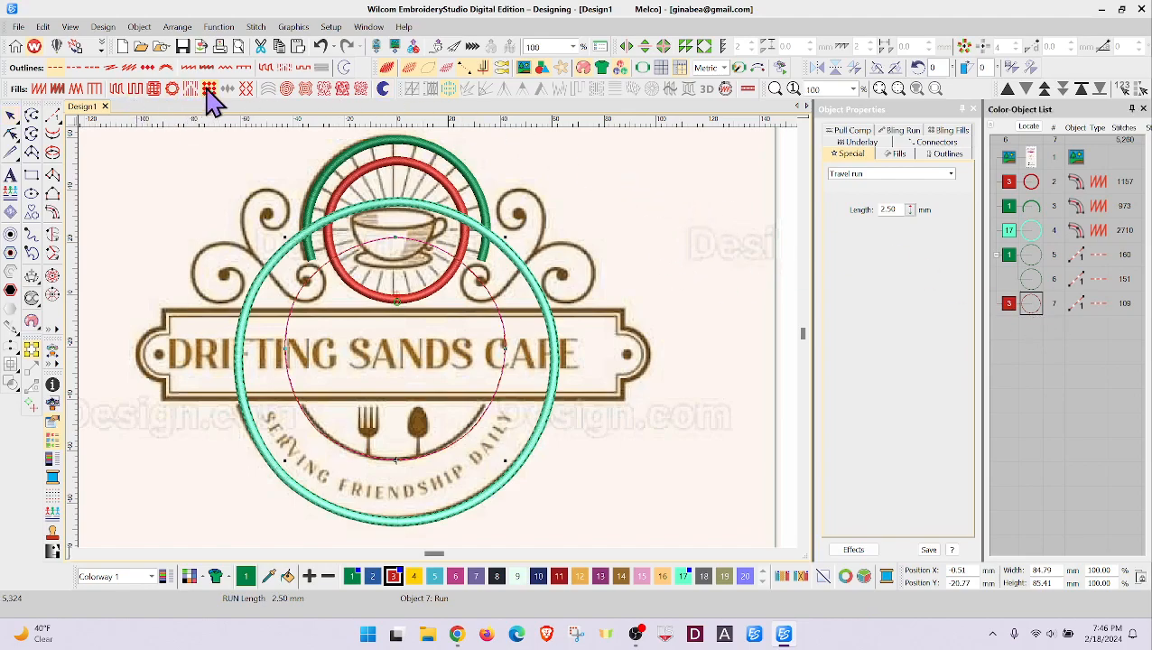
click(189, 69)
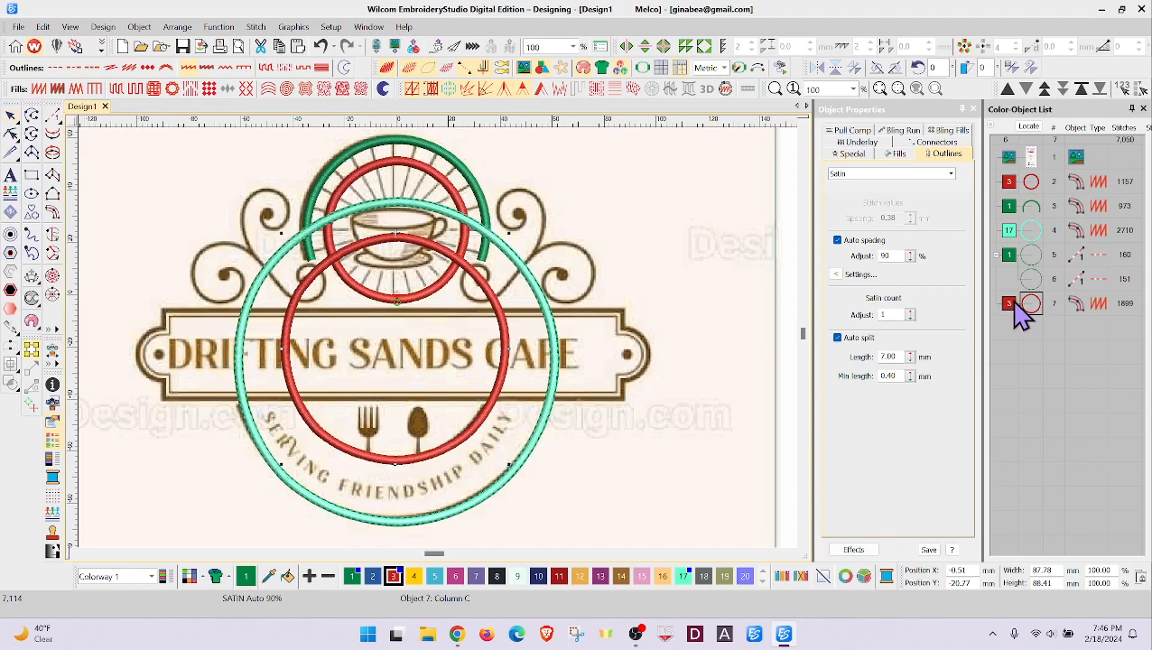
right_click(1027, 305)
click(1065, 307)
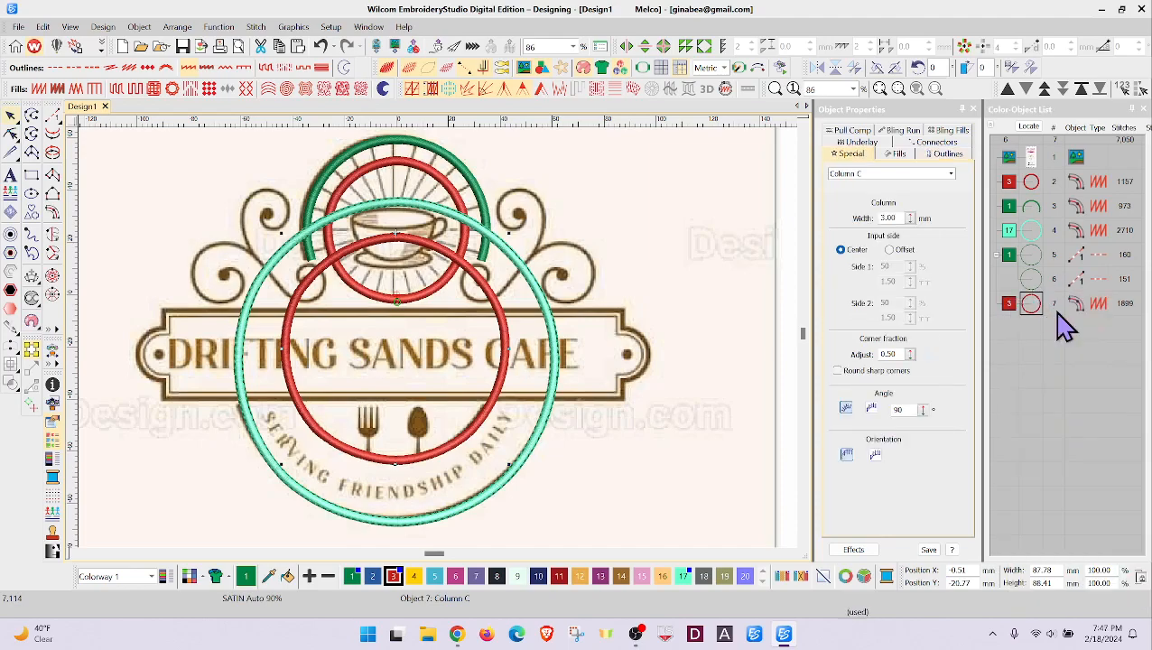
click(729, 485)
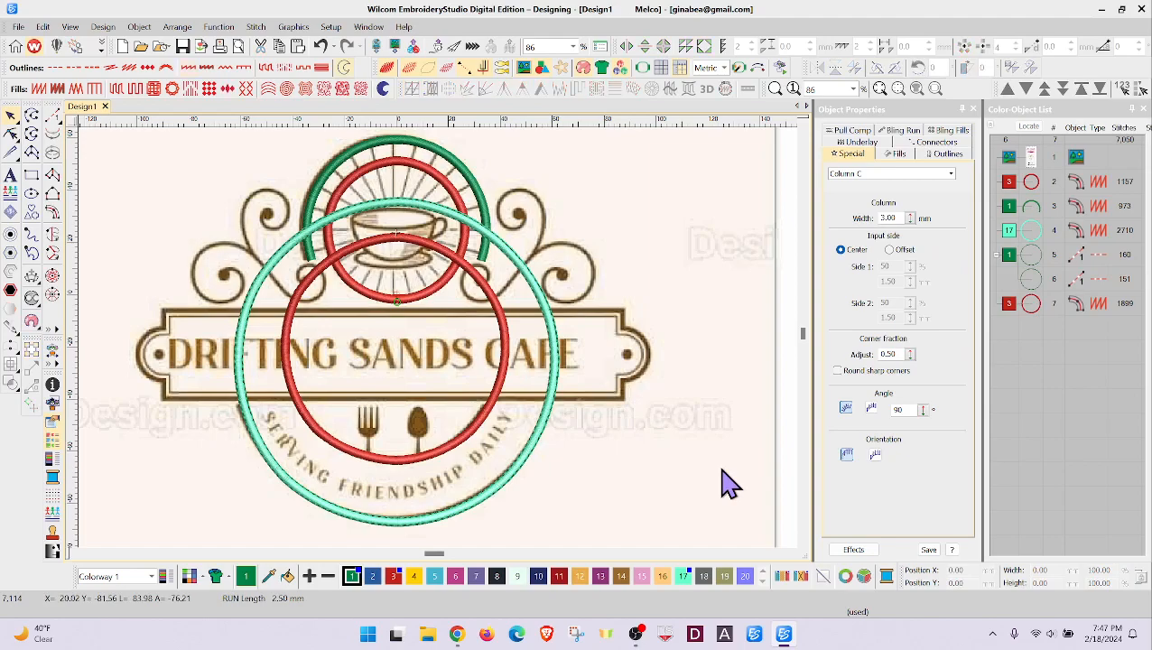
Delete the two leftover Run outlines of the large ring, keeping the satin circles.
click(1036, 280)
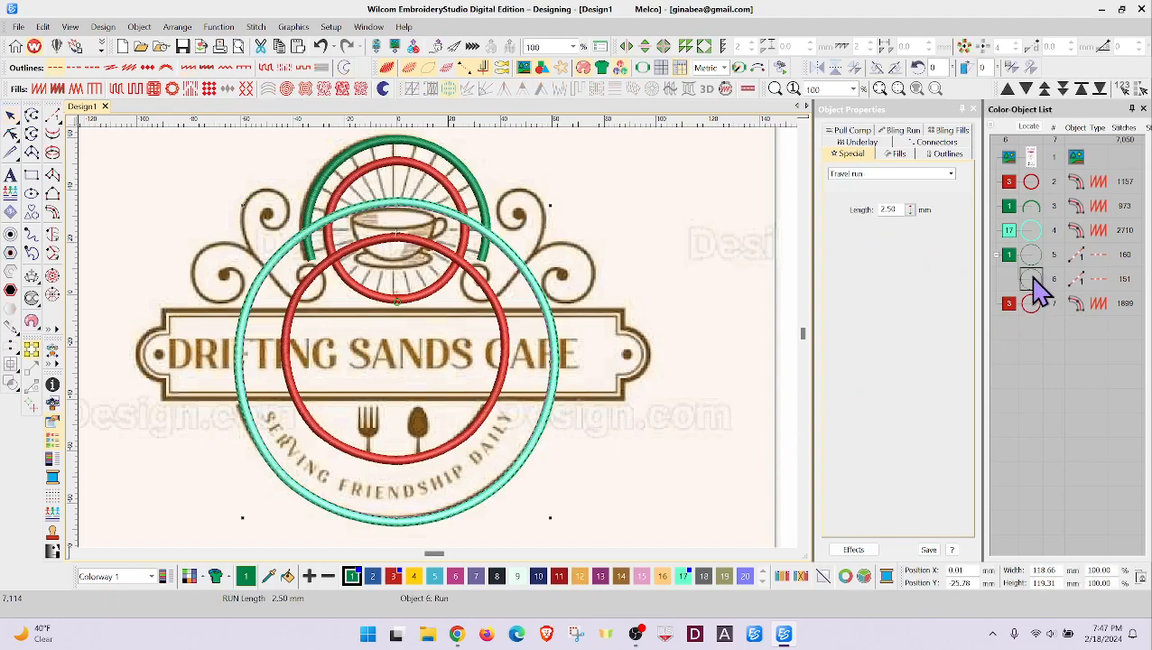
key(Delete)
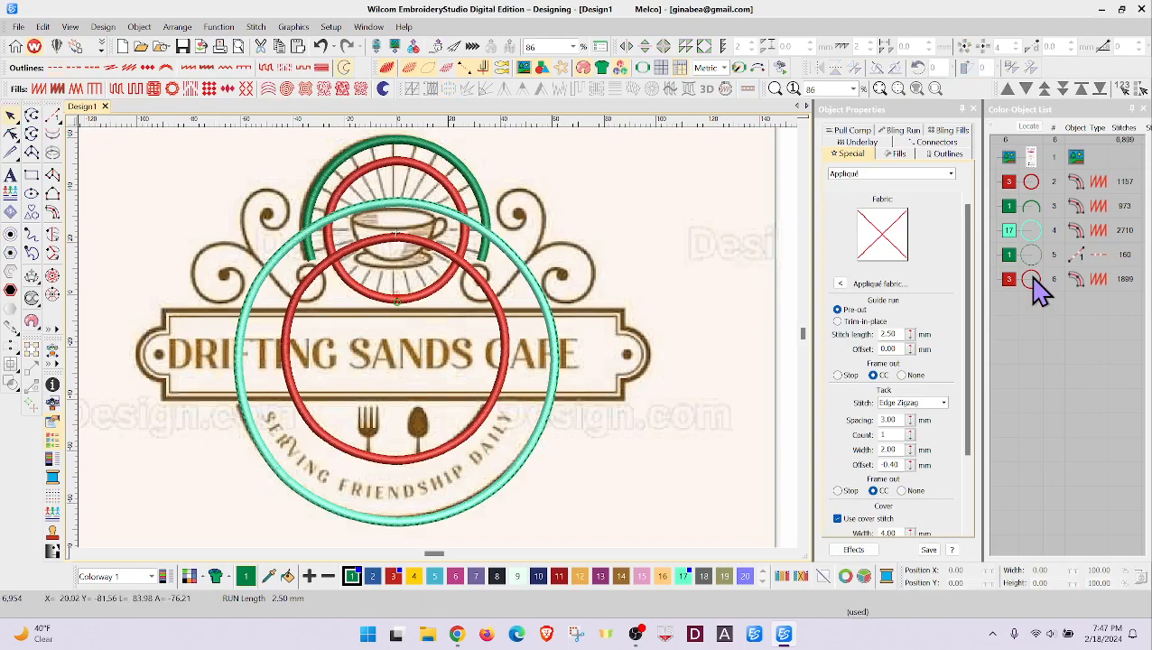
click(1028, 263)
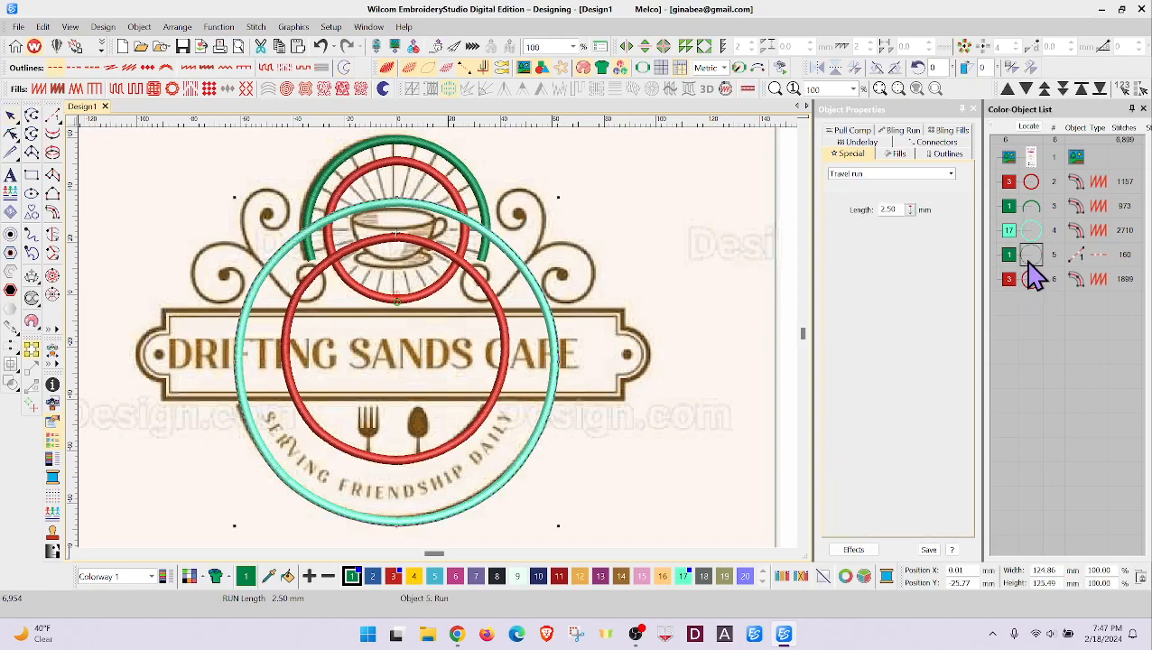
key(Delete)
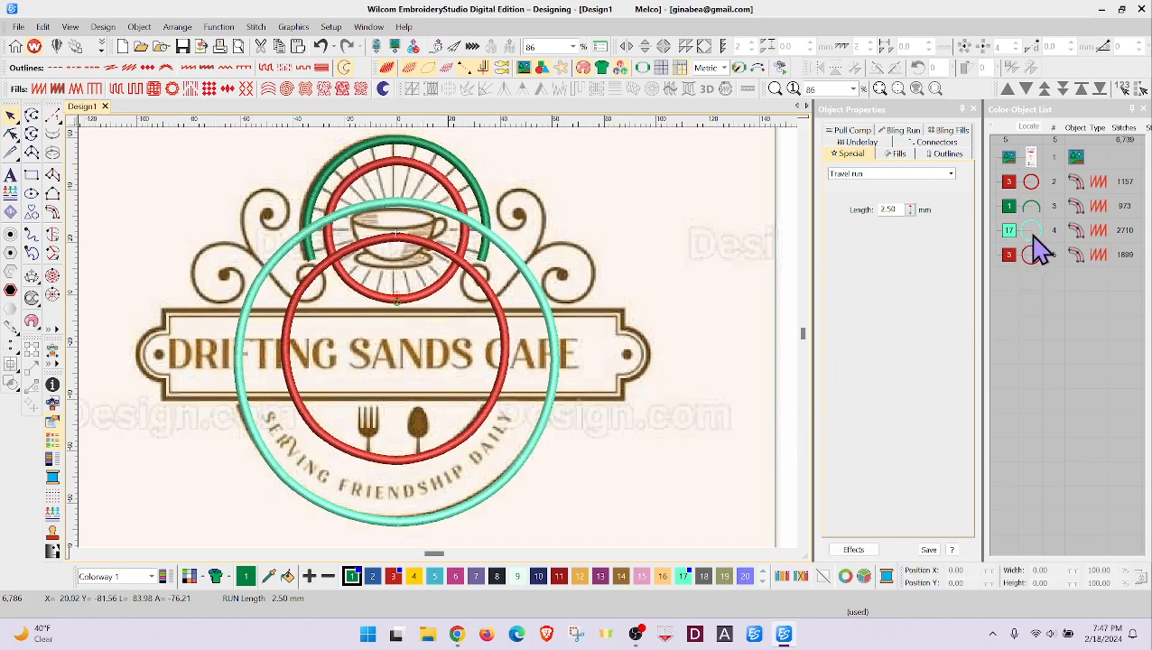
With stitches hidden, cut the large turquoise ring and the red inner circle with the Knife along a horizontal line just below the banner.
key(s)
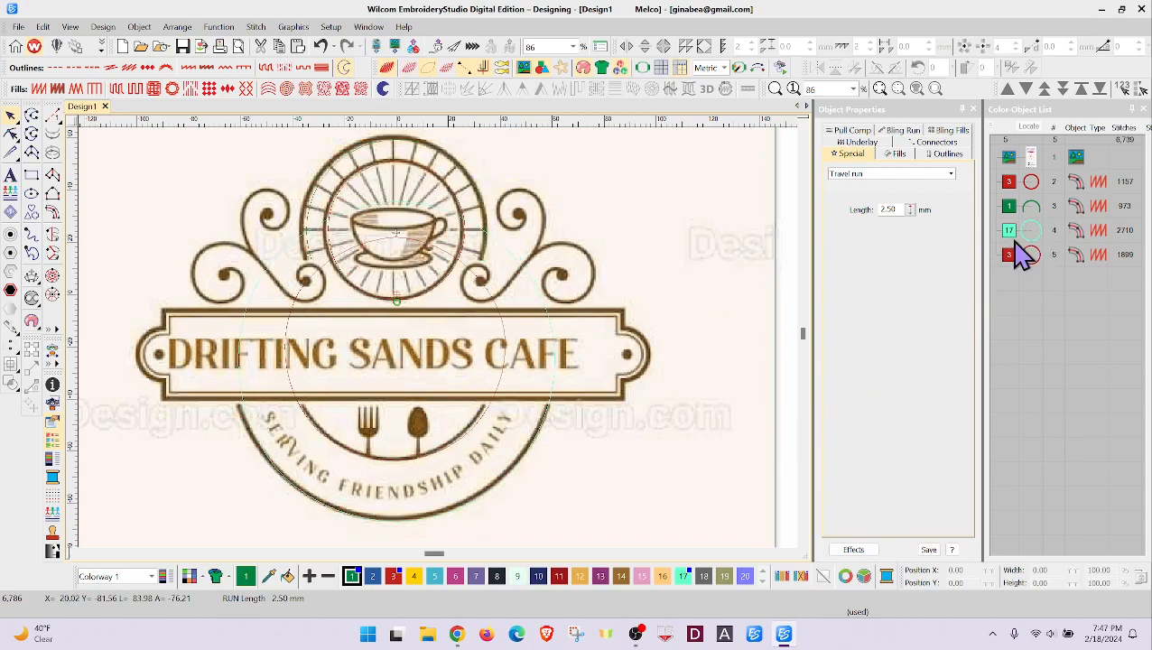
click(1031, 232)
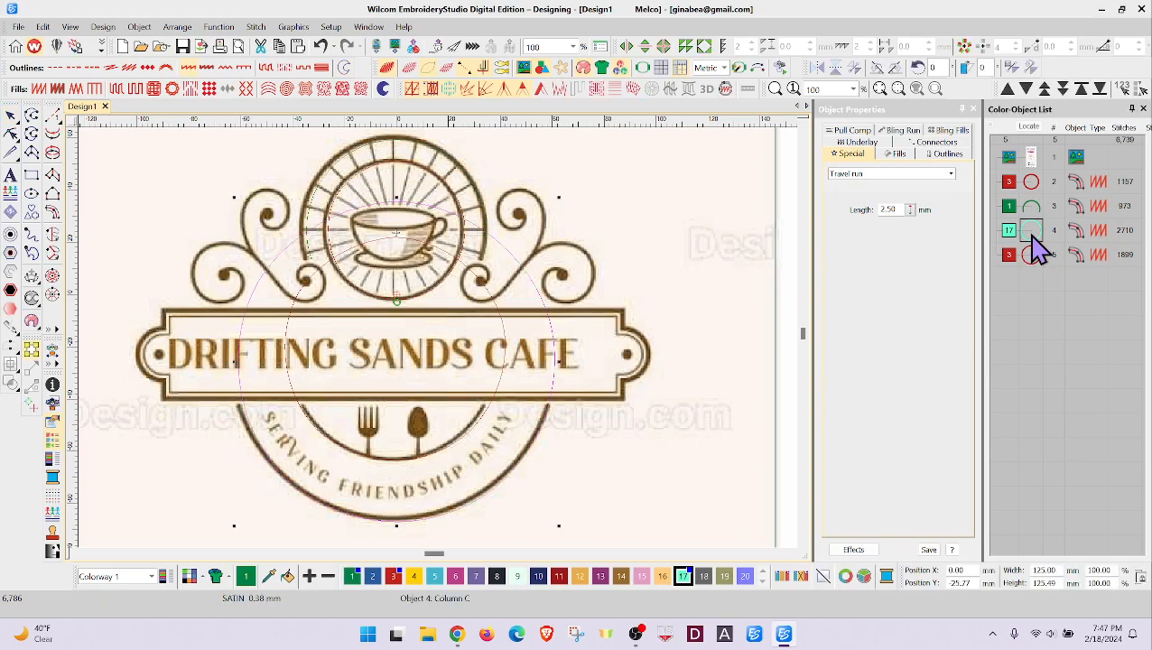
ctrl+click(1033, 257)
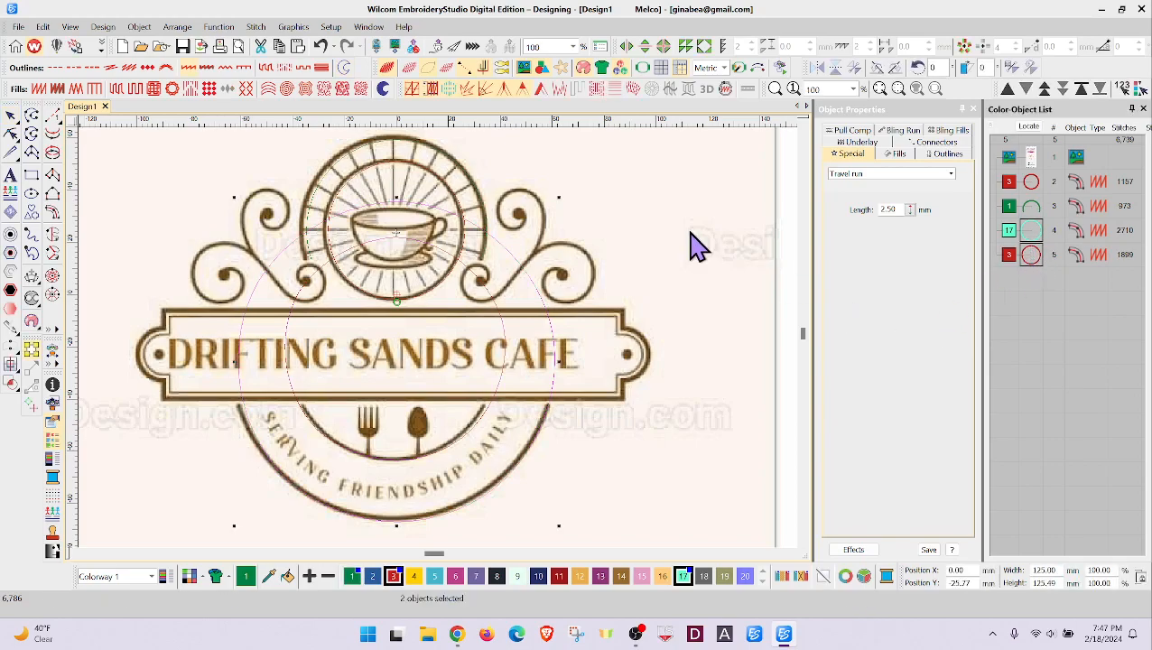
click(11, 154)
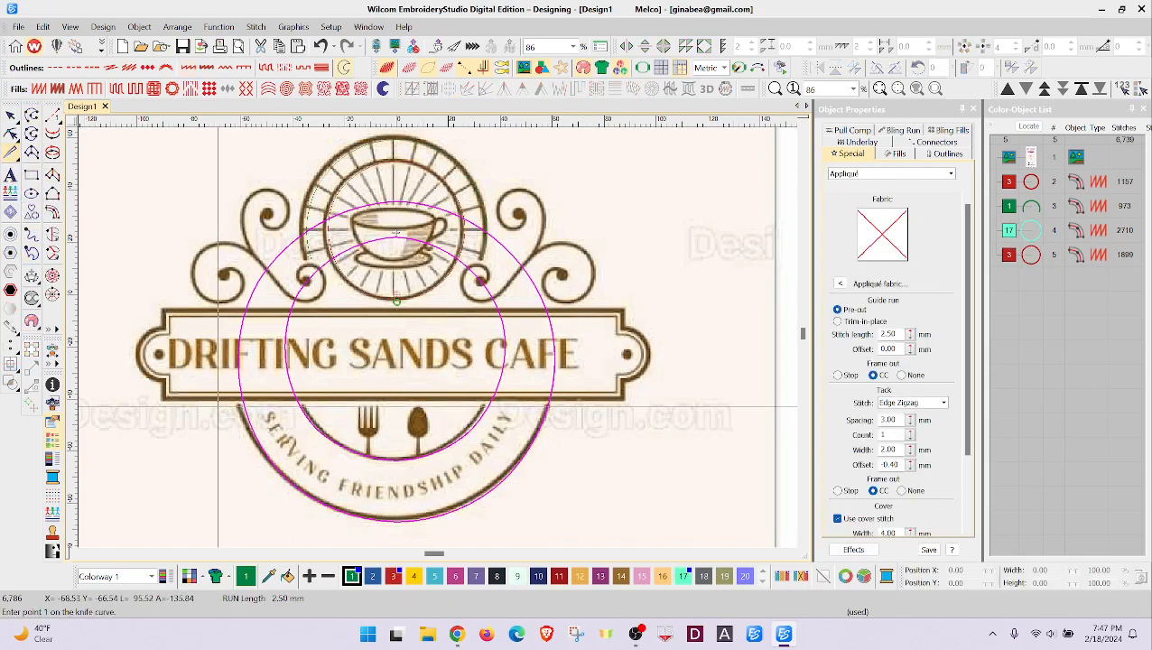
click(218, 406)
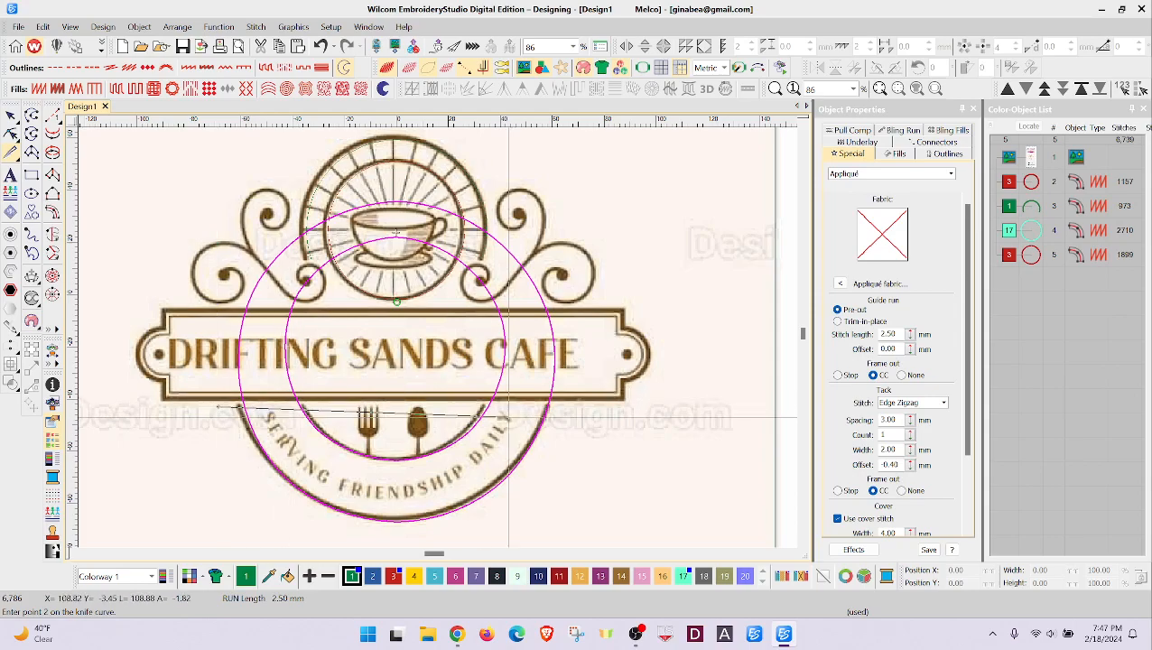
click(610, 405)
key(Return)
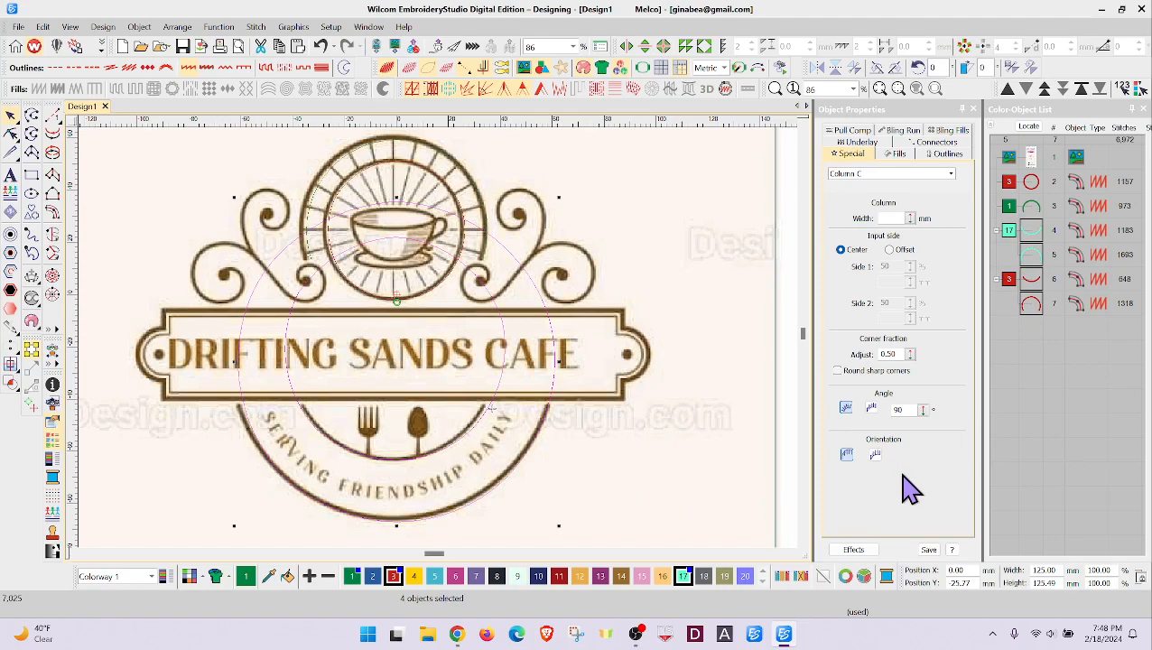
Show the stitches again and delete the upper arcs of the turquoise and red cut circles, keeping the lower arcs.
key(s)
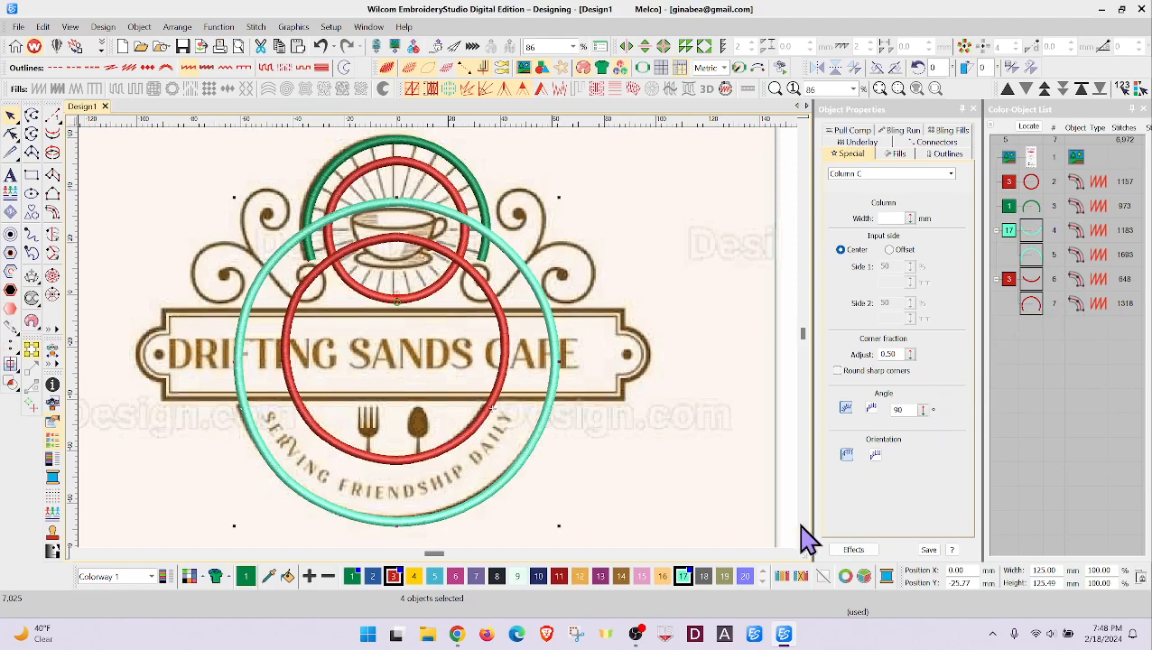
drag(722, 504, 679, 272)
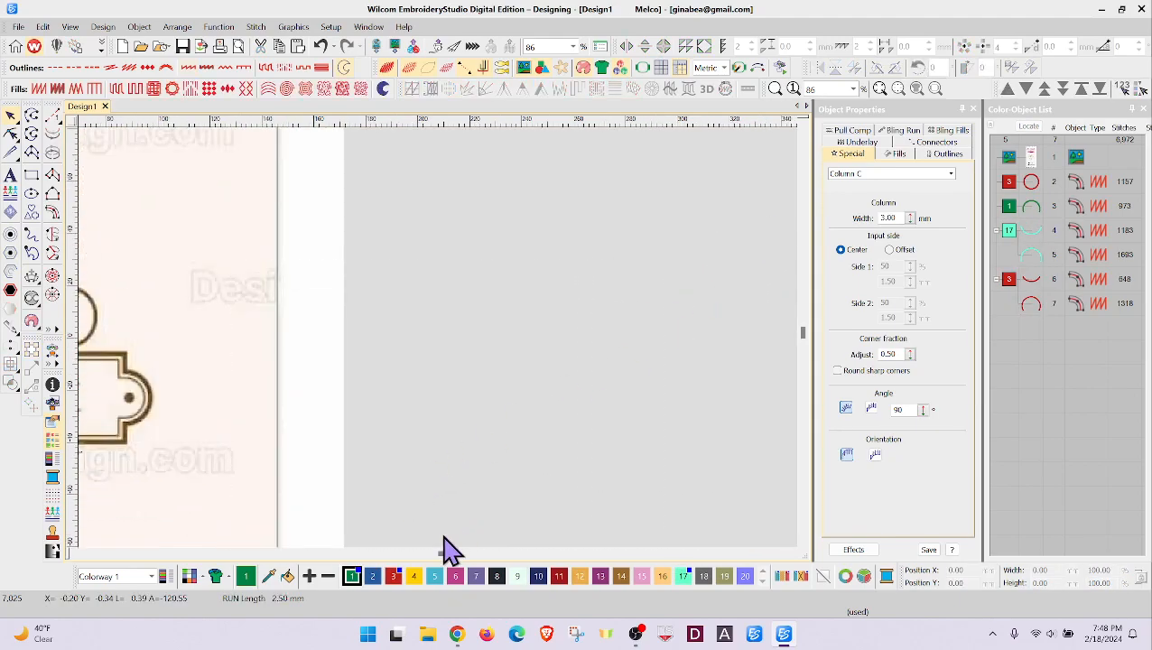
mouse_move(451, 556)
mouse_down()
mouse_move(390, 557)
mouse_move(436, 559)
mouse_up()
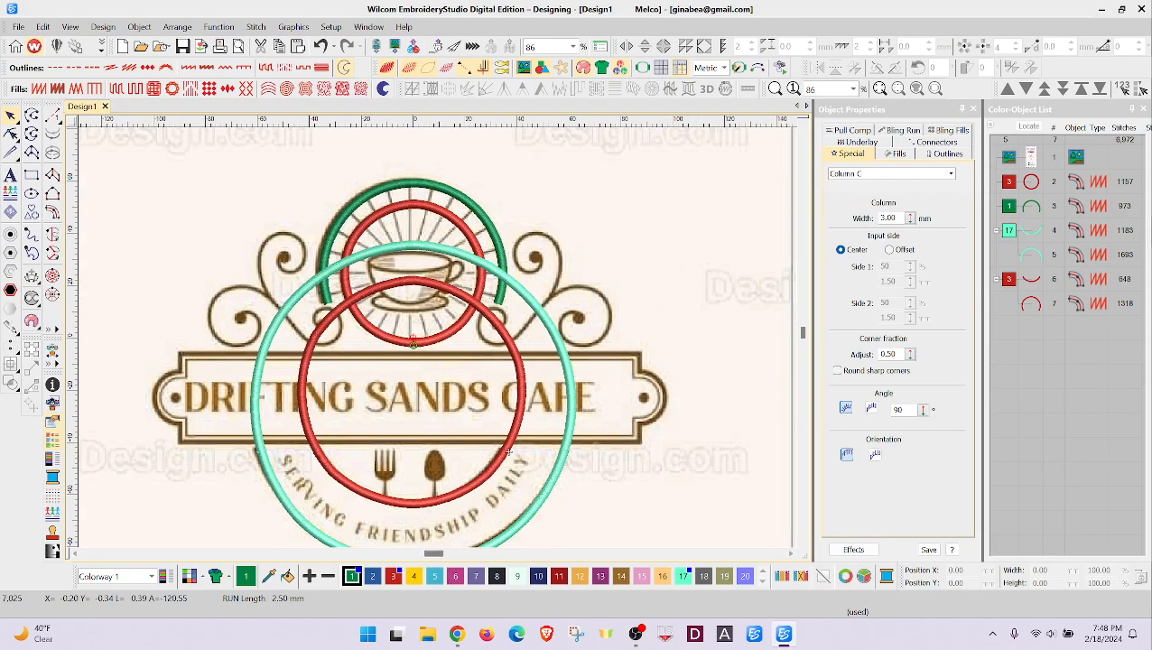
click(1032, 305)
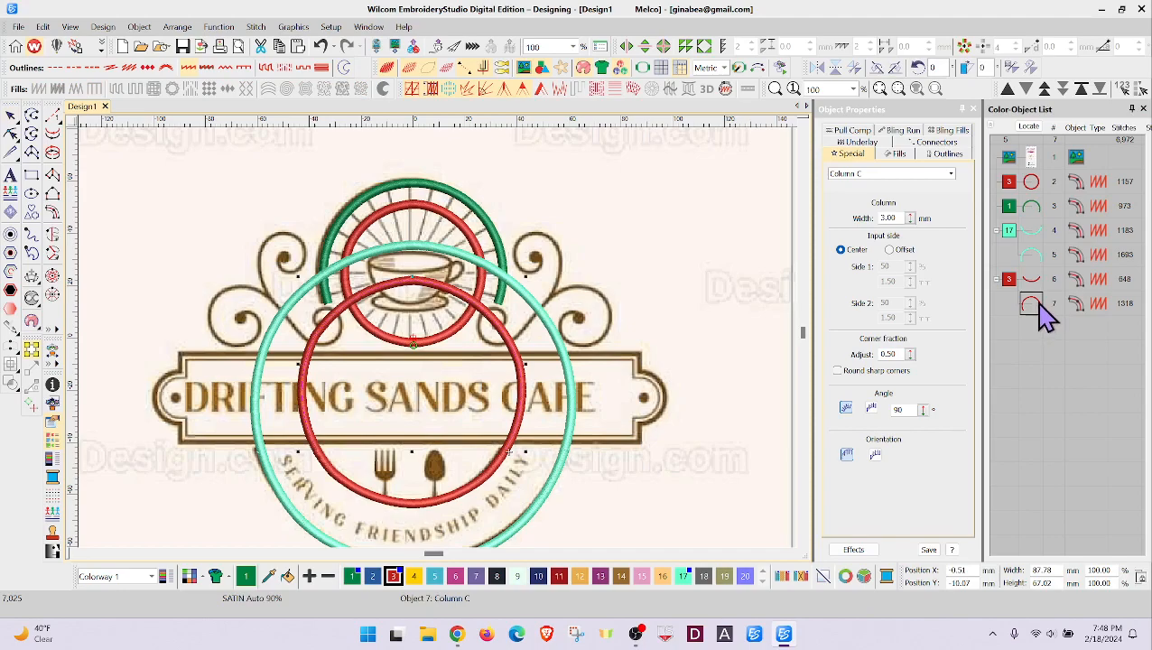
ctrl+click(1039, 259)
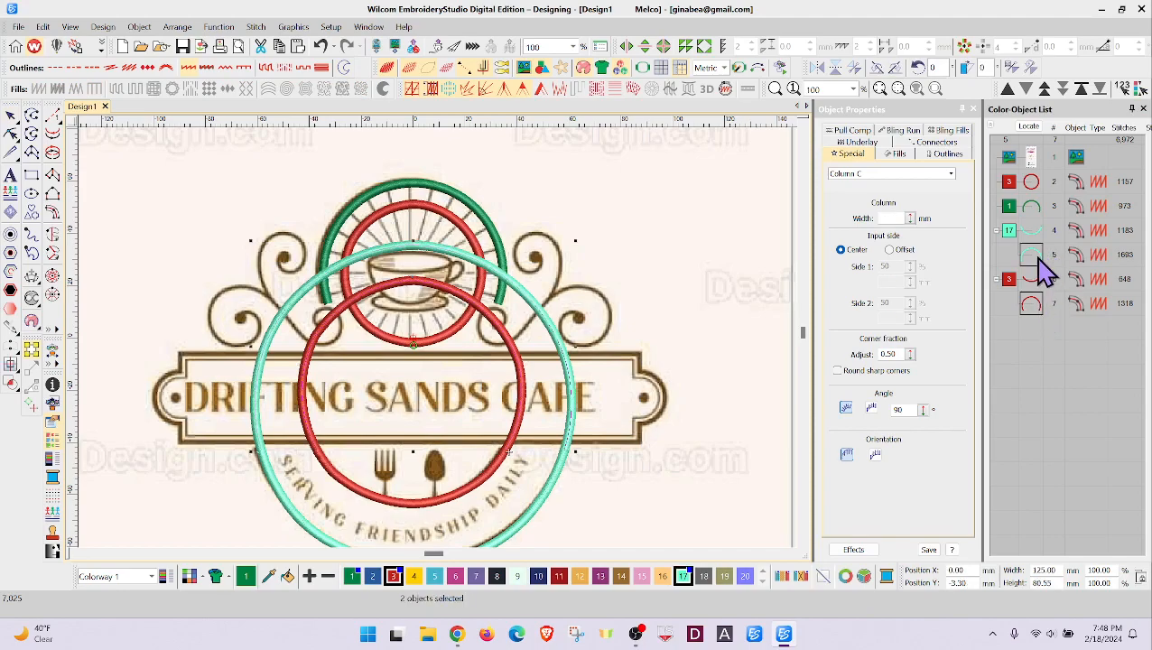
key(Delete)
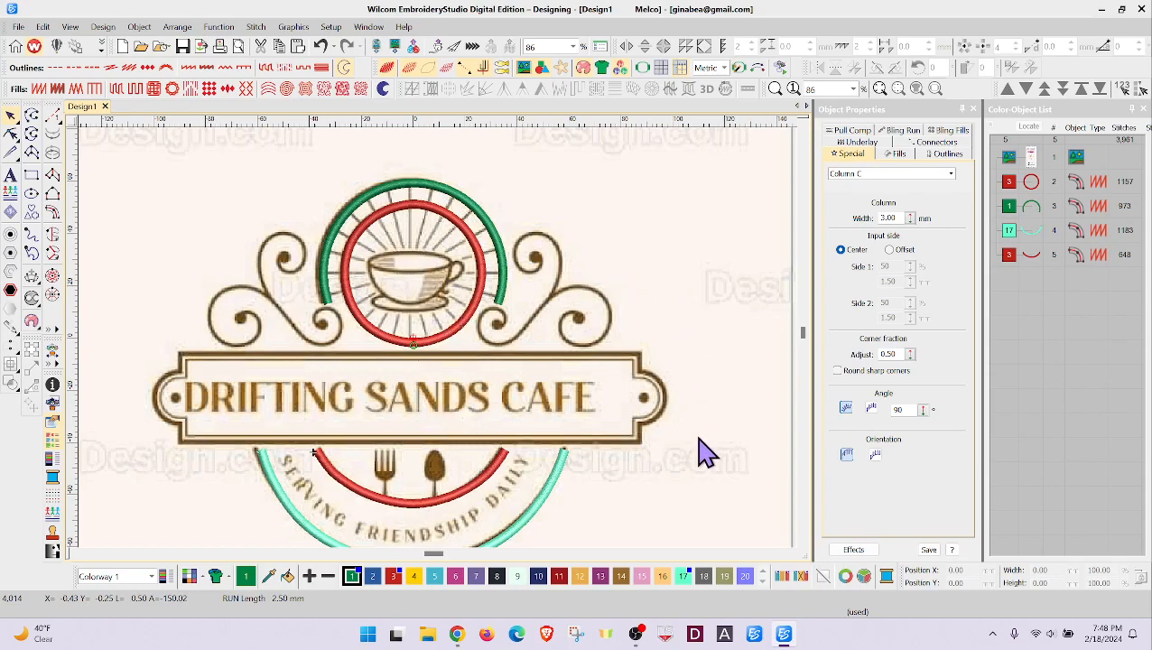
Draw a vector circle about 24 mm wide around the dot at the banner's left rounded end.
click(31, 193)
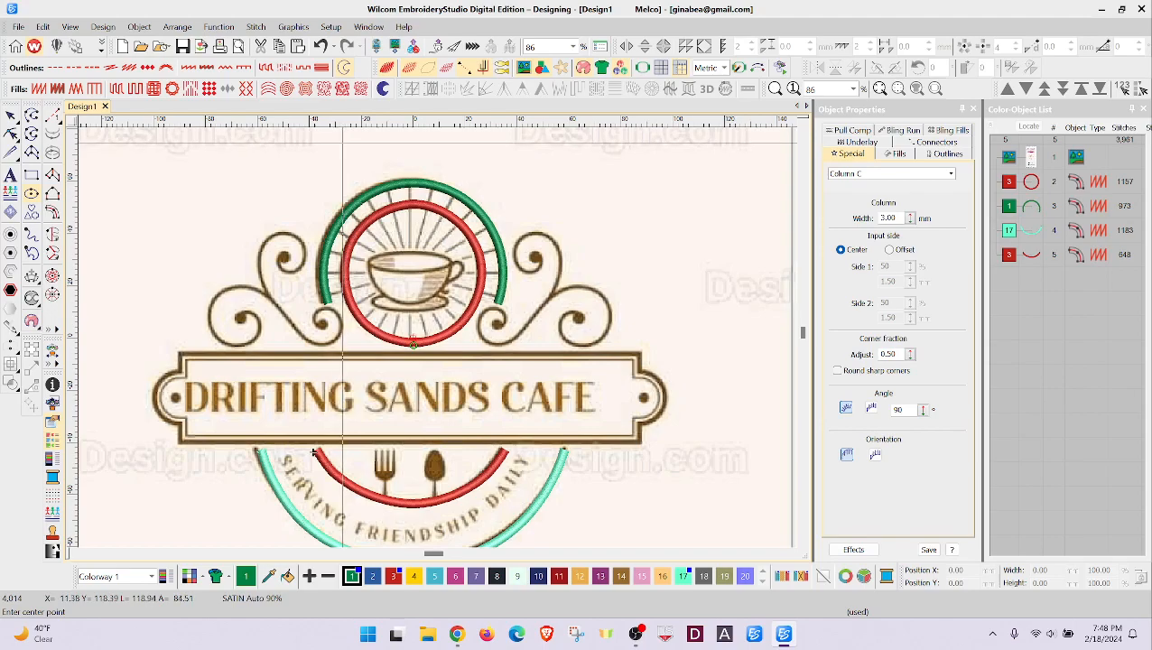
click(344, 68)
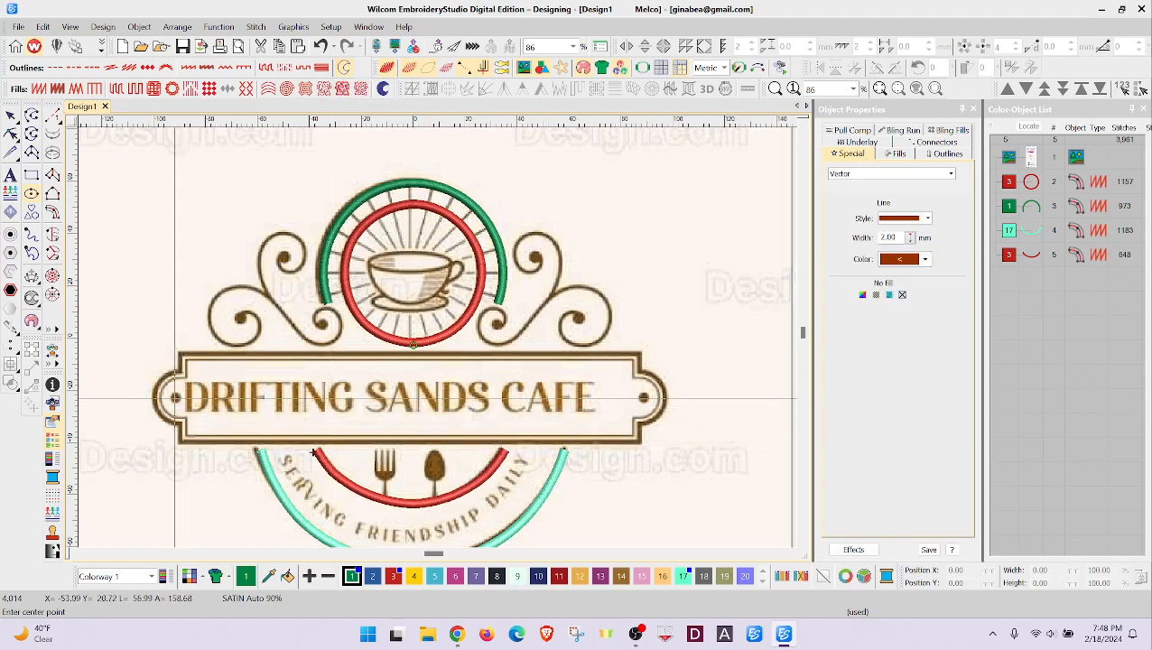
click(174, 392)
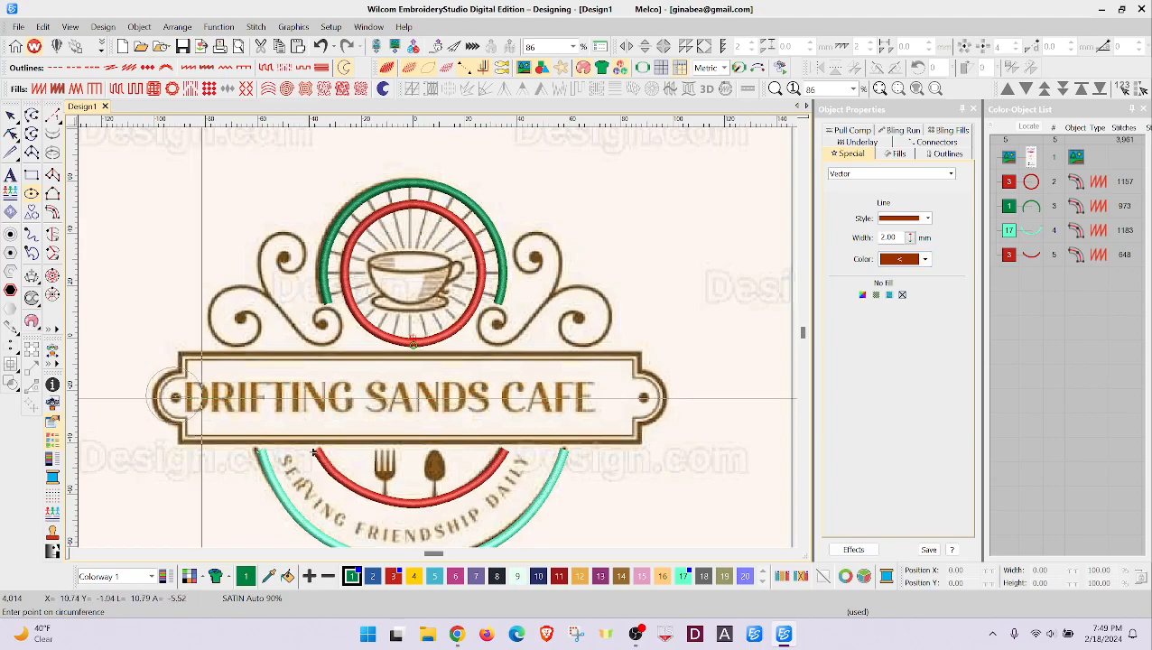
click(203, 398)
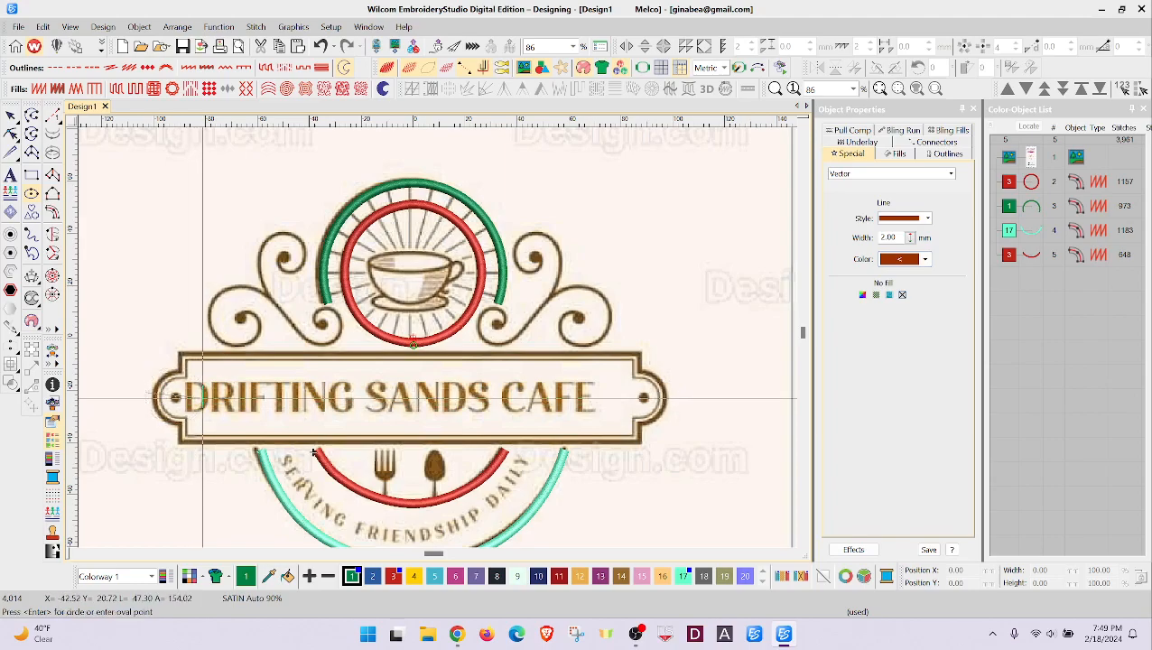
key(Return)
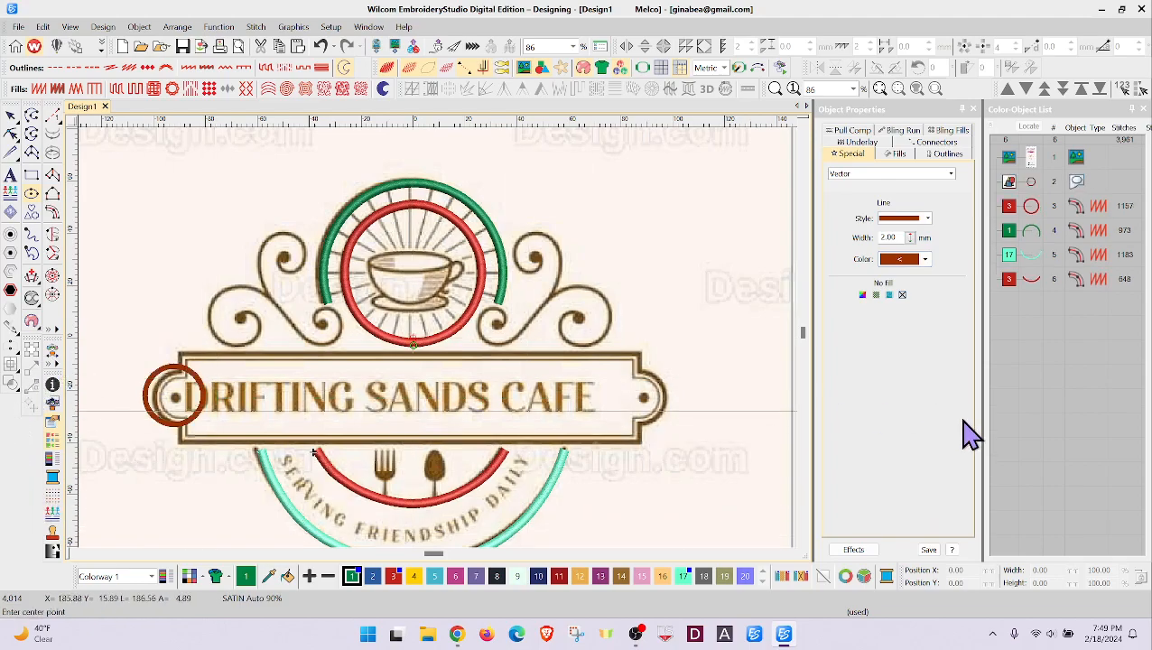
Move the vector circle onto the banner's left rounded edge and set its line width to 1 mm.
click(1032, 208)
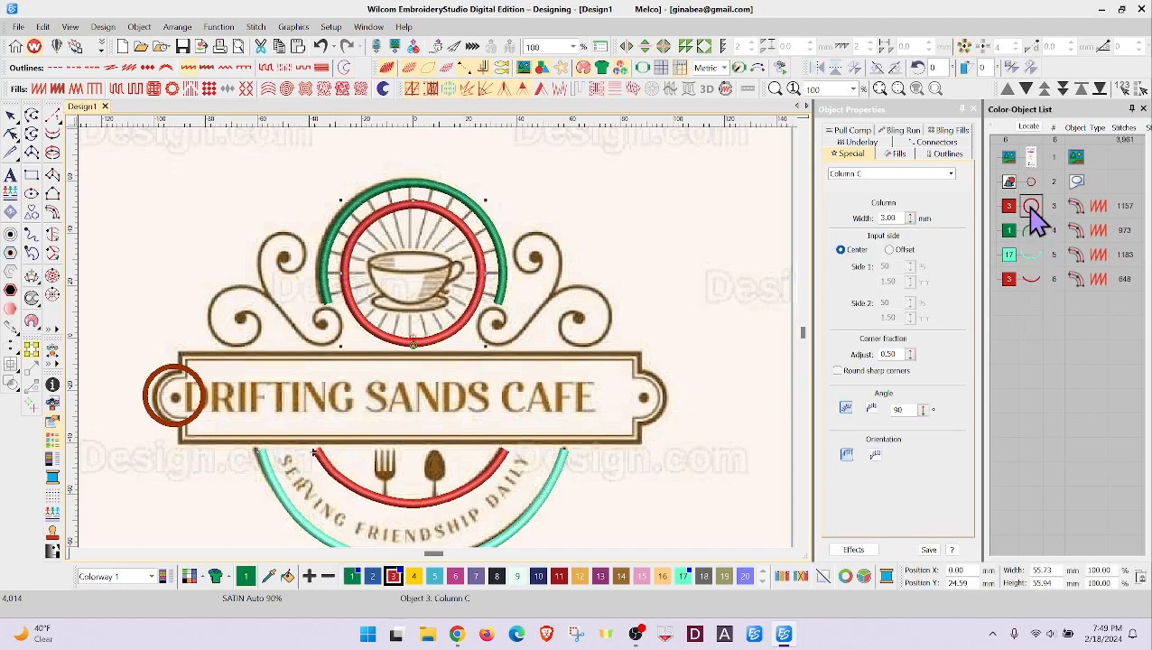
click(710, 318)
click(169, 426)
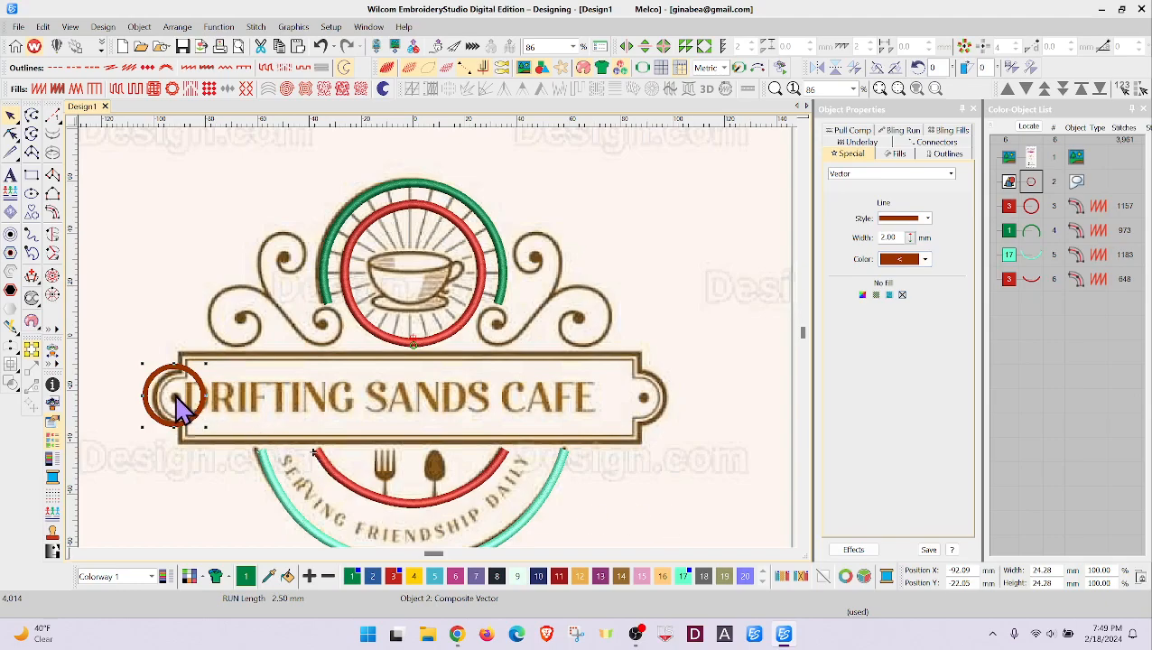
drag(178, 408, 194, 401)
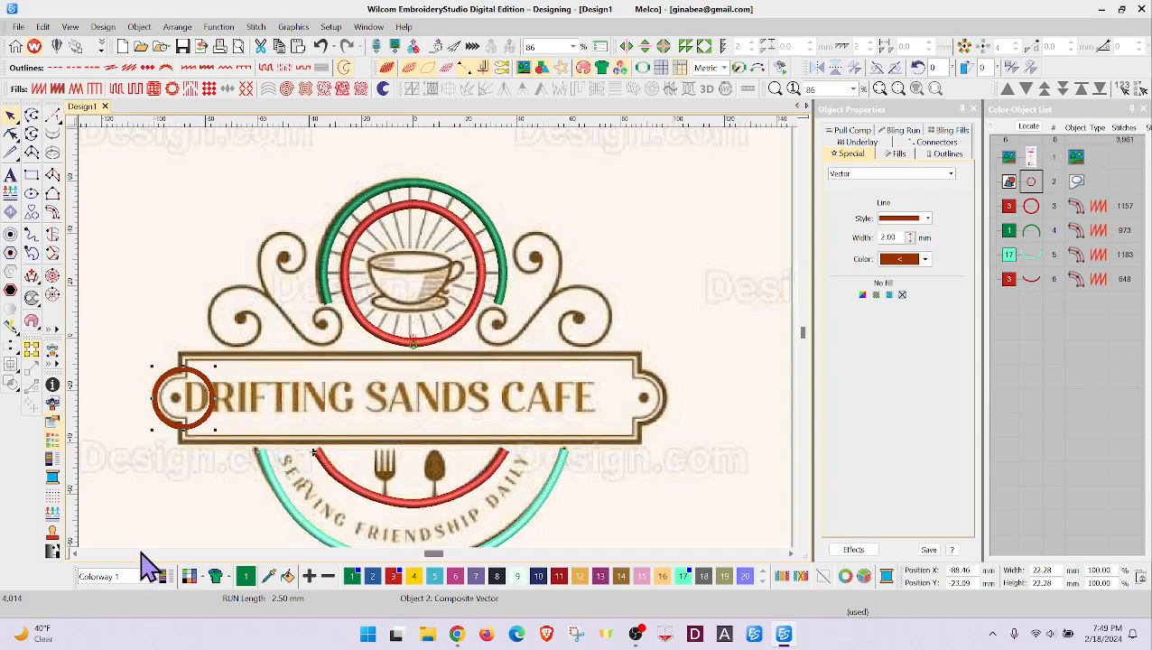
double_click(890, 237)
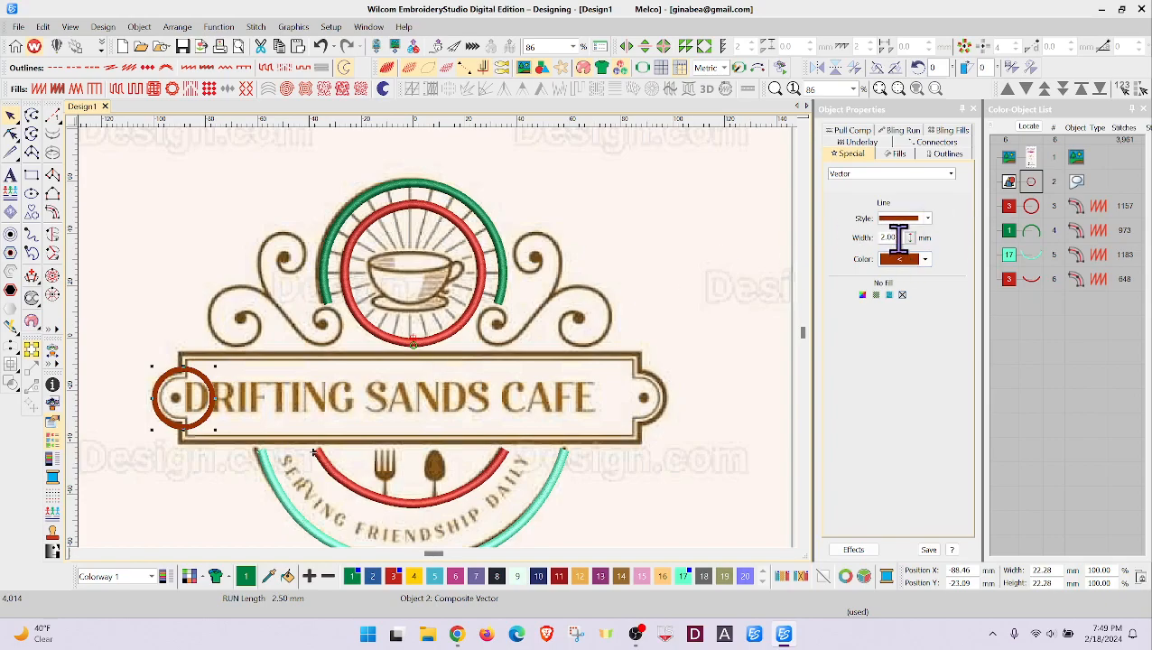
text(1)
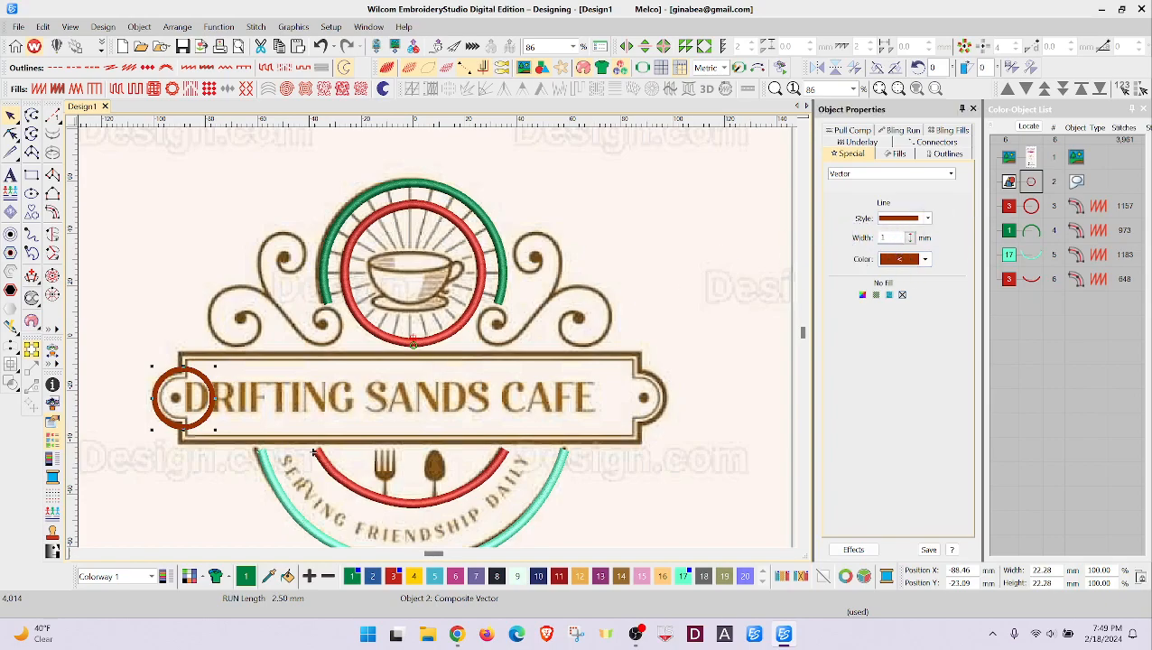
key(Return)
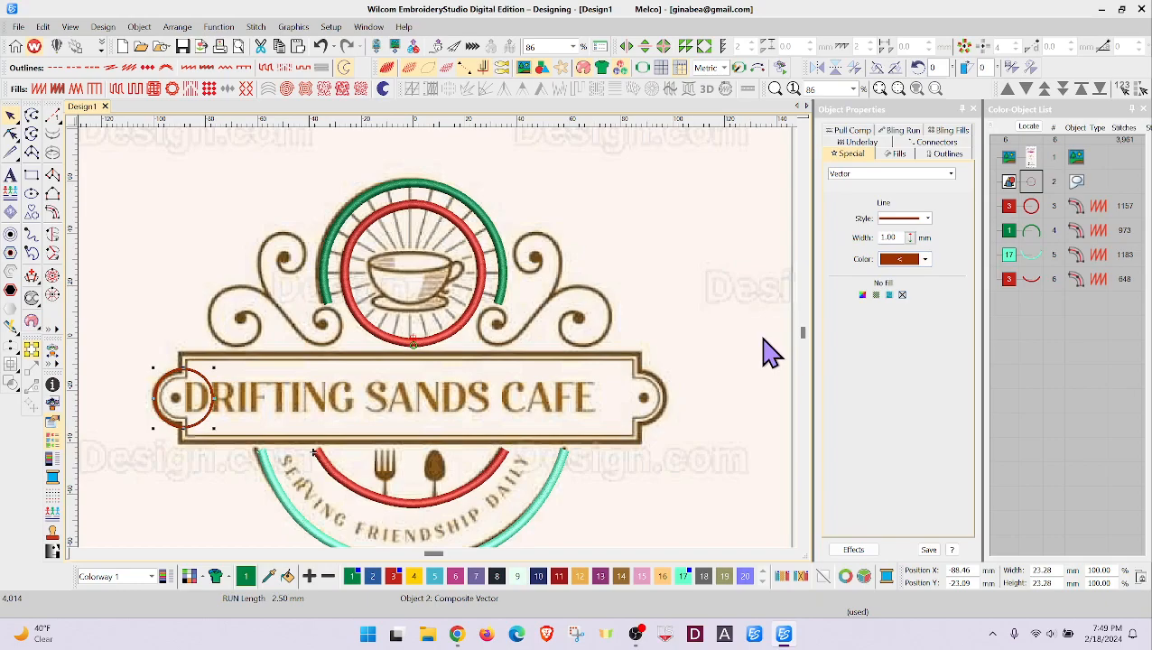
Try creating Run outlines and one -2 mm Run offset in color C5 from the red ring around the cup, then undo them.
click(1038, 207)
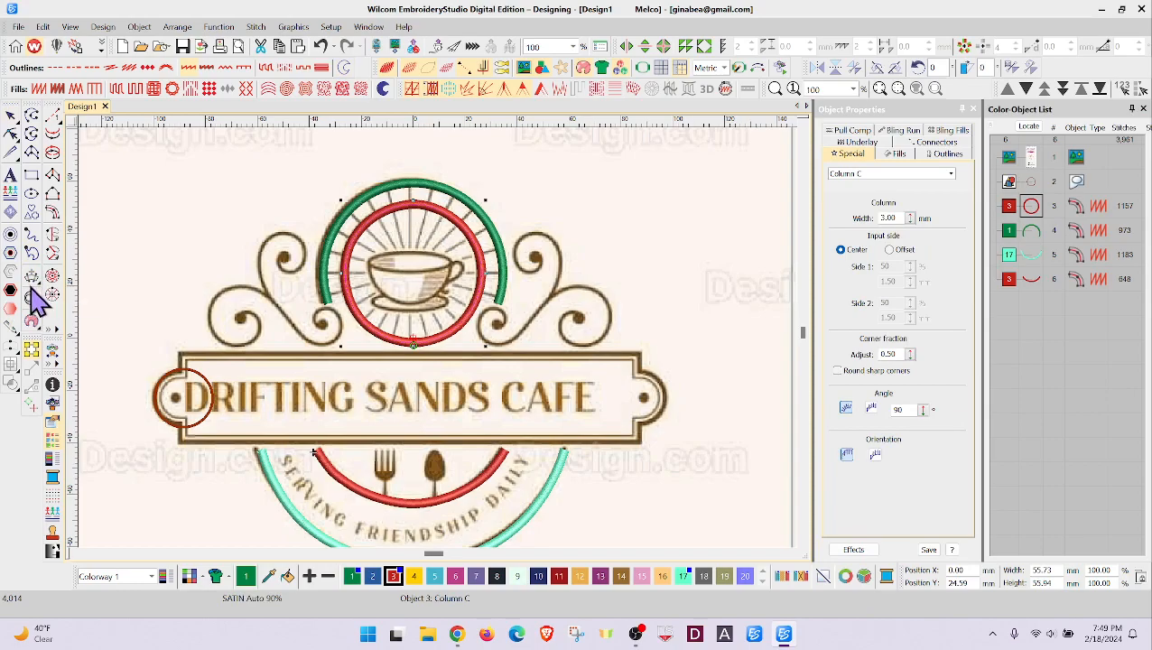
click(14, 252)
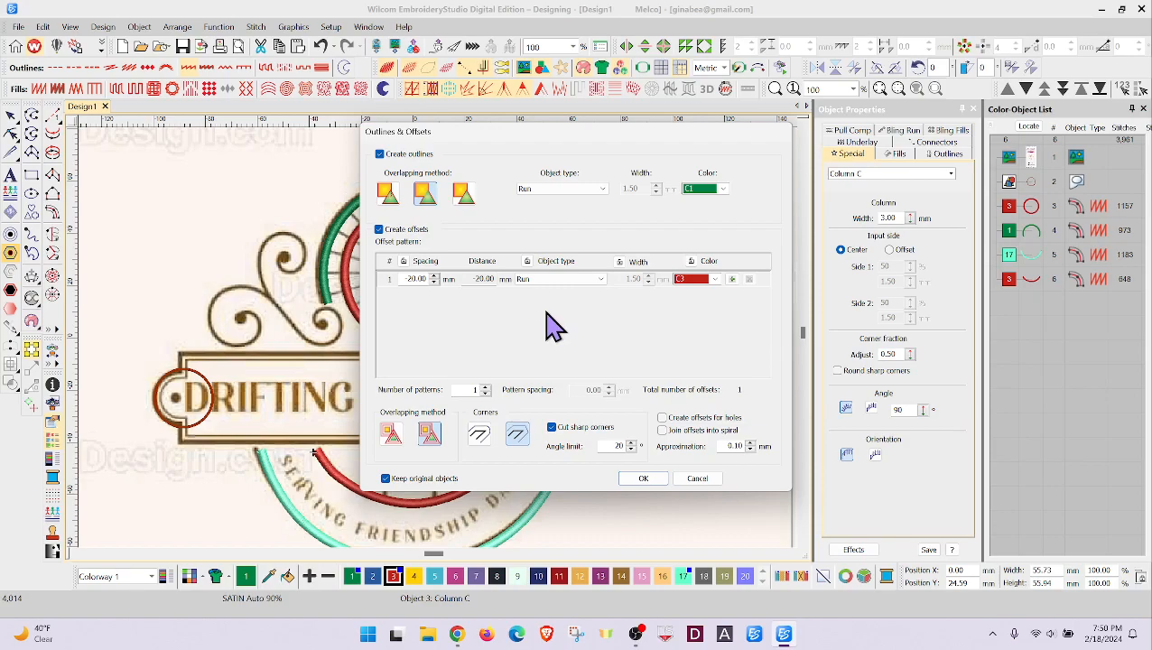
double_click(399, 278)
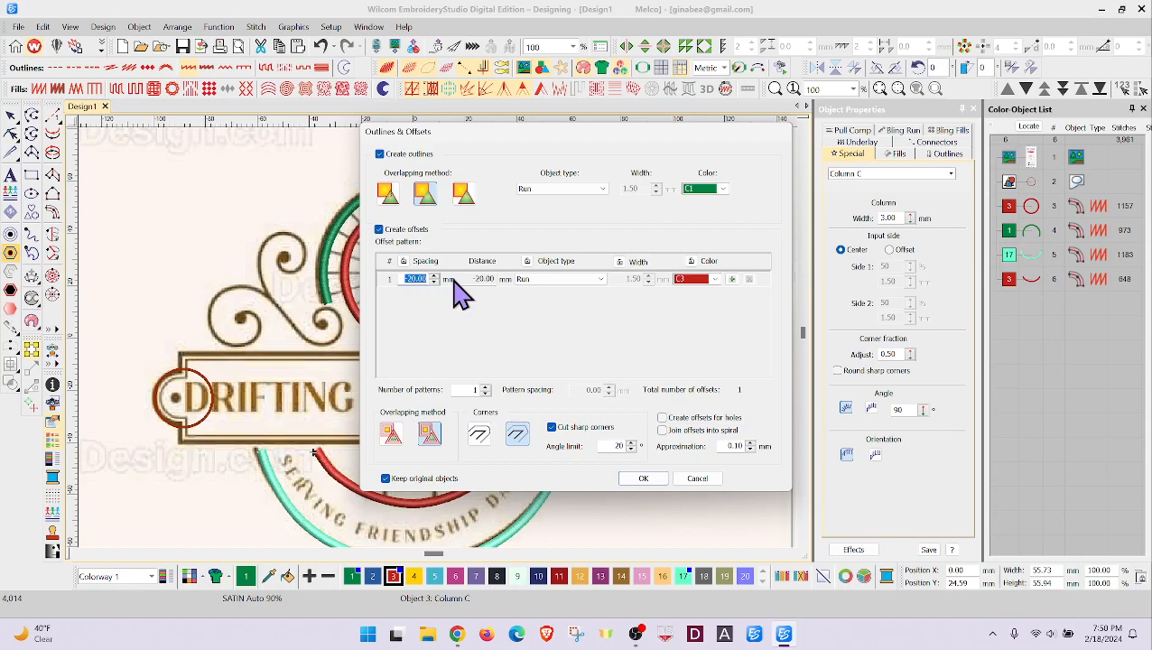
text(1)
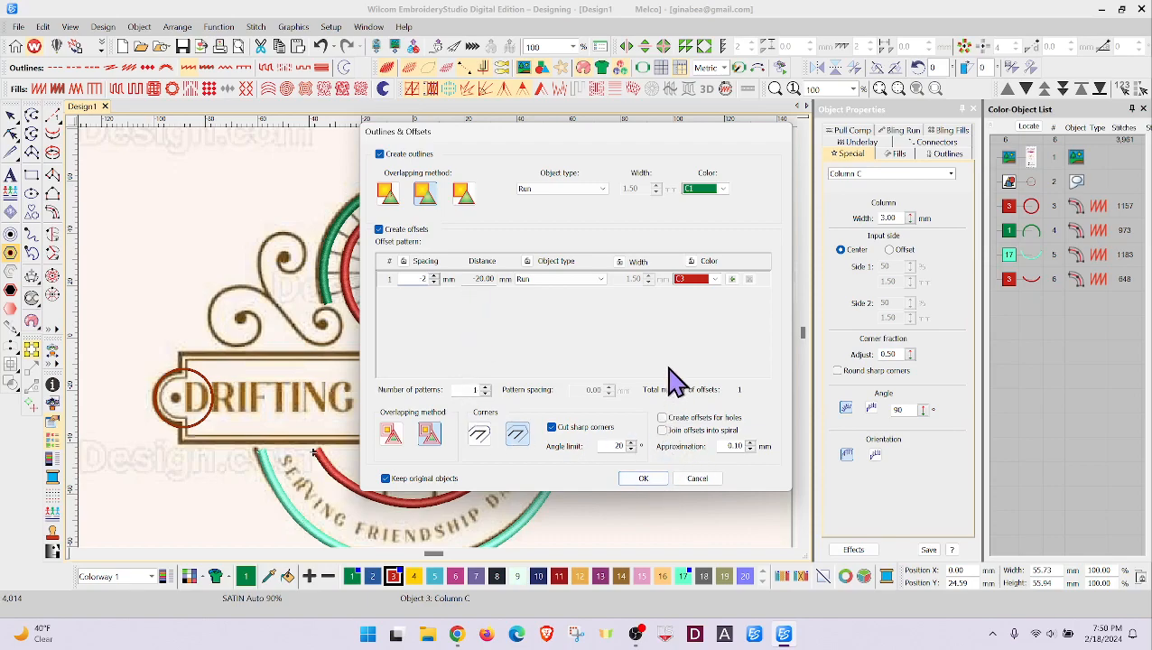
click(715, 280)
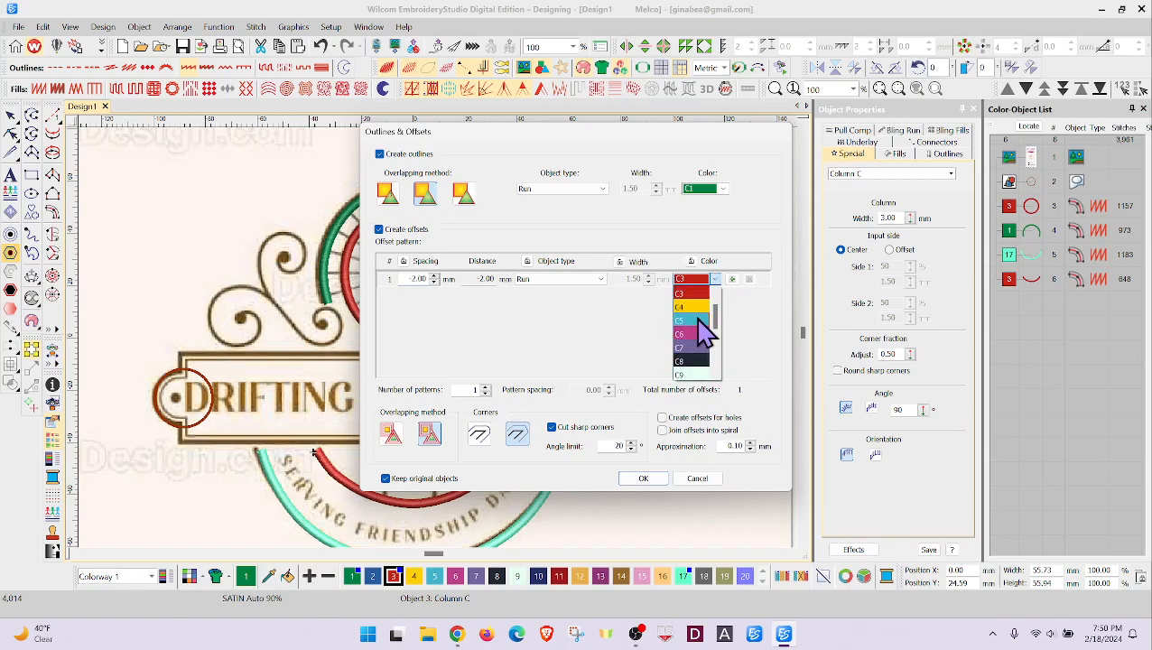
click(697, 320)
click(642, 480)
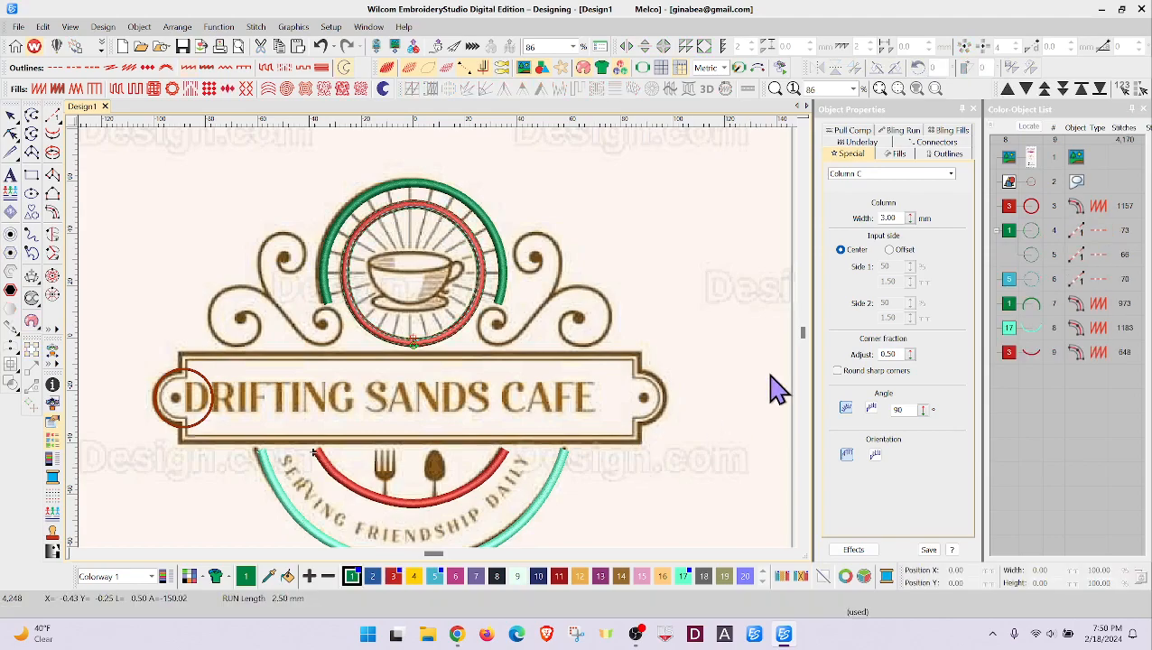
click(320, 46)
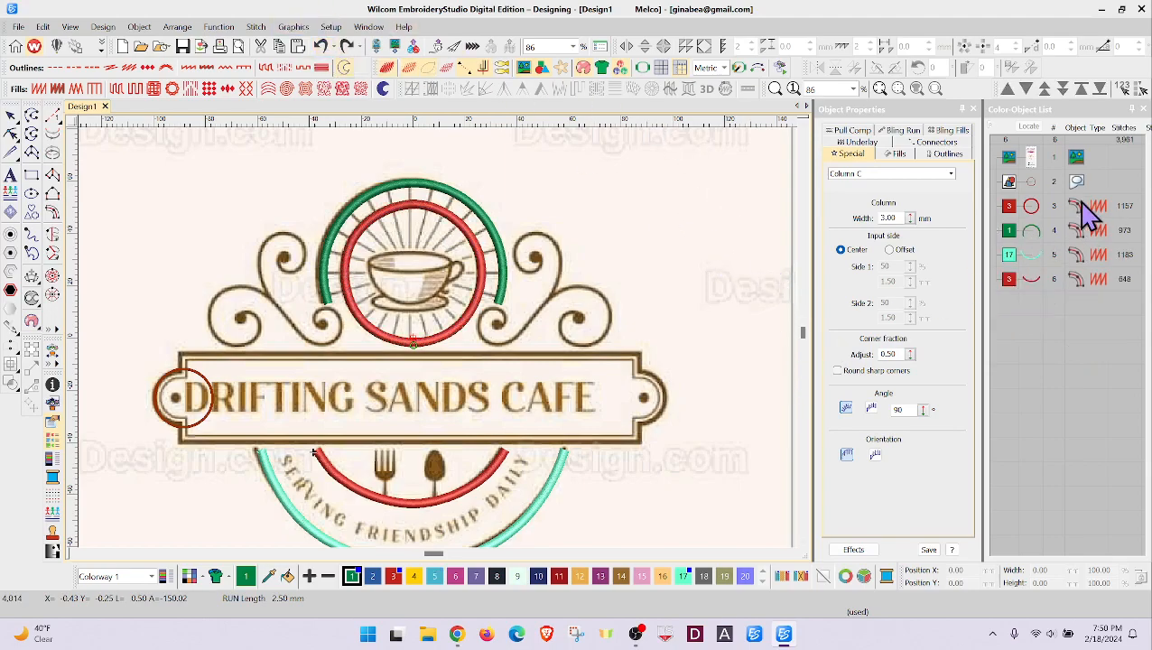
Create a Run outline in color C1 and one -2 mm Run offset in C5 from the banner's vector circle, keeping the original.
click(1034, 209)
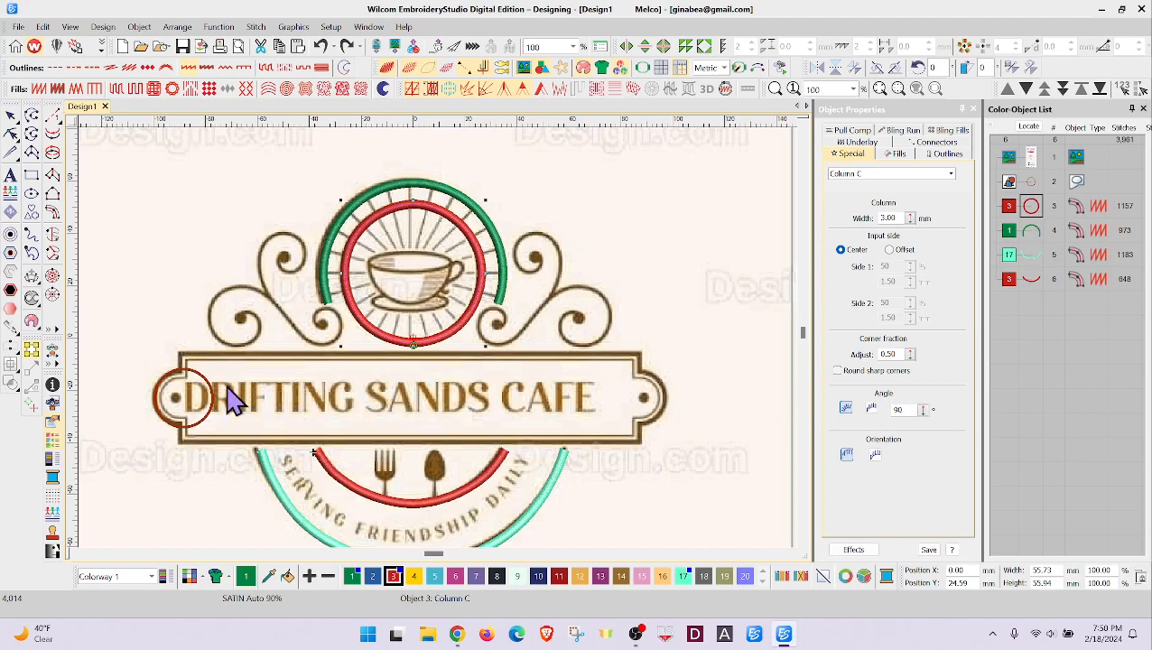
click(213, 425)
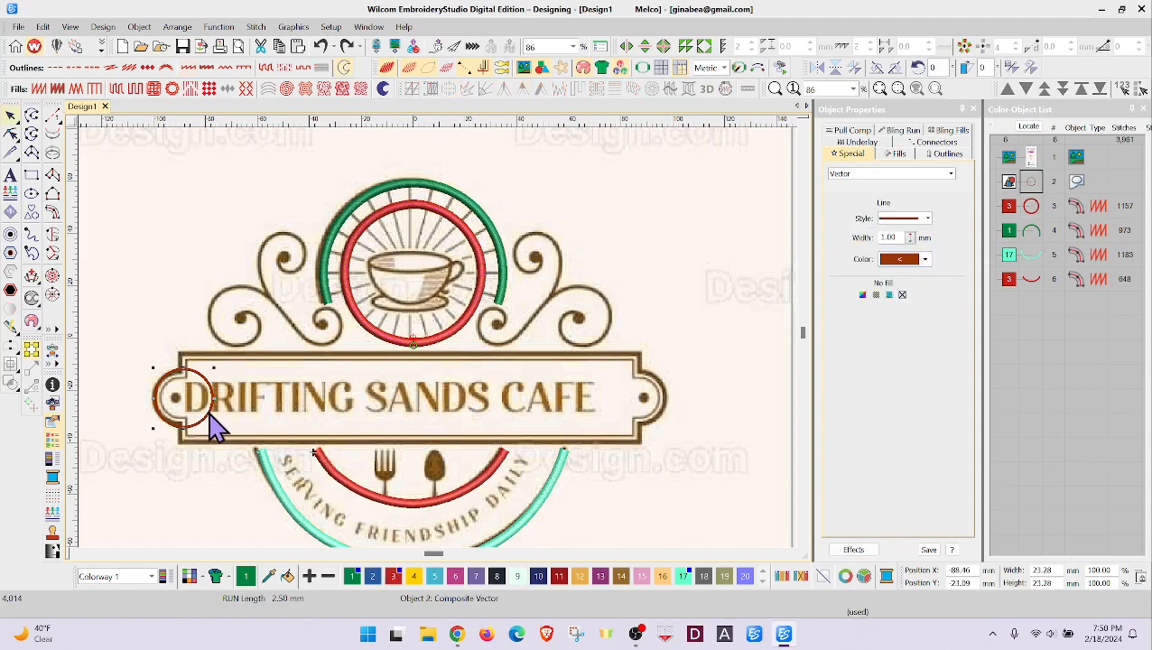
click(1033, 180)
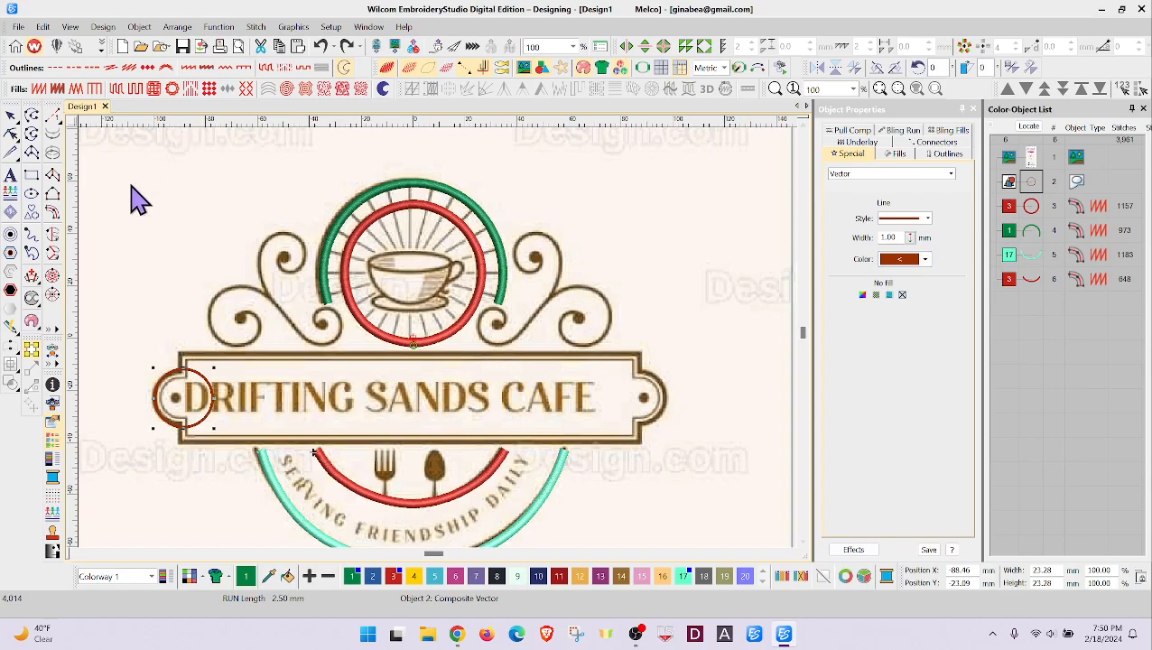
click(9, 273)
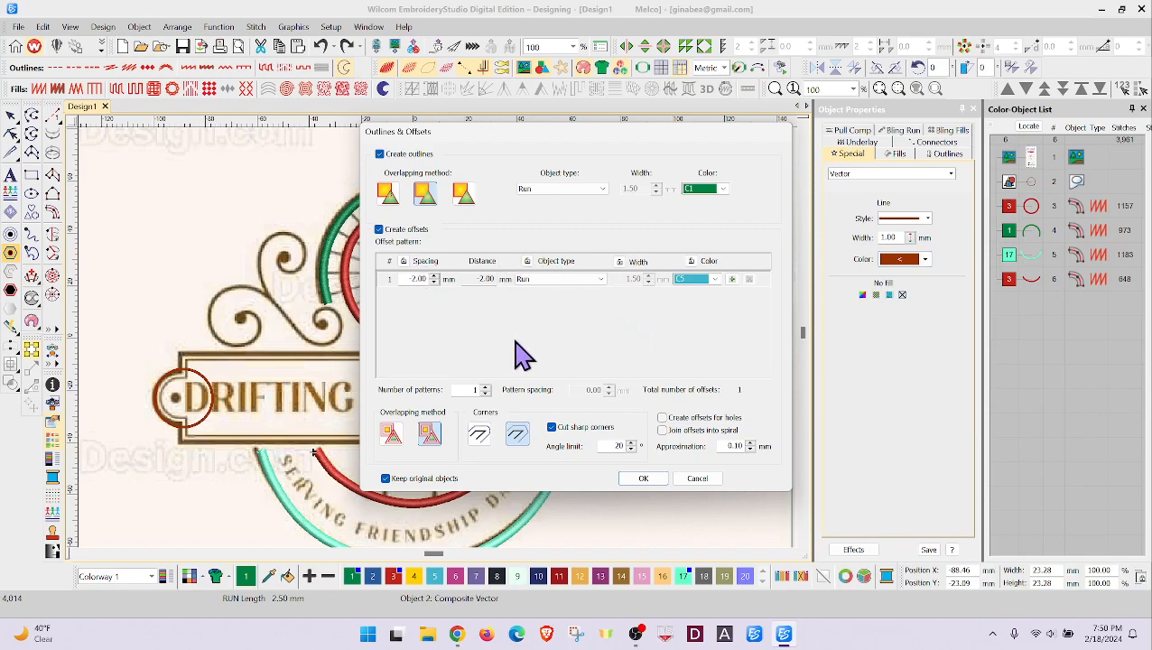
click(643, 478)
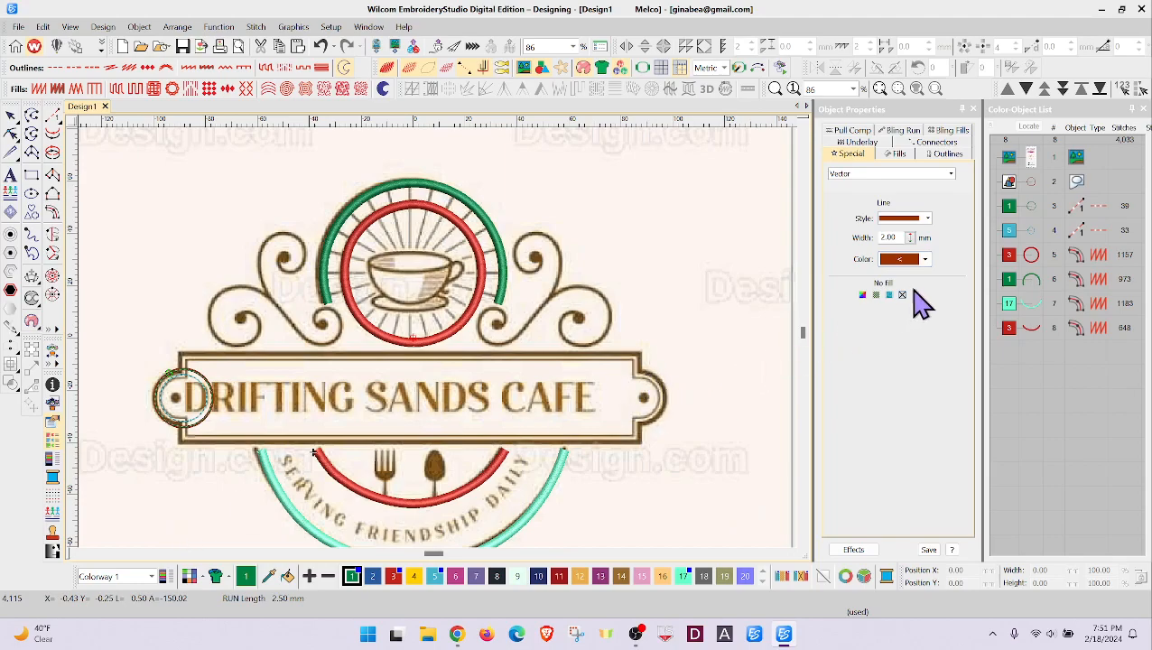
Try converting the green outline and blue offset Run circles together into vector shapes.
click(1016, 205)
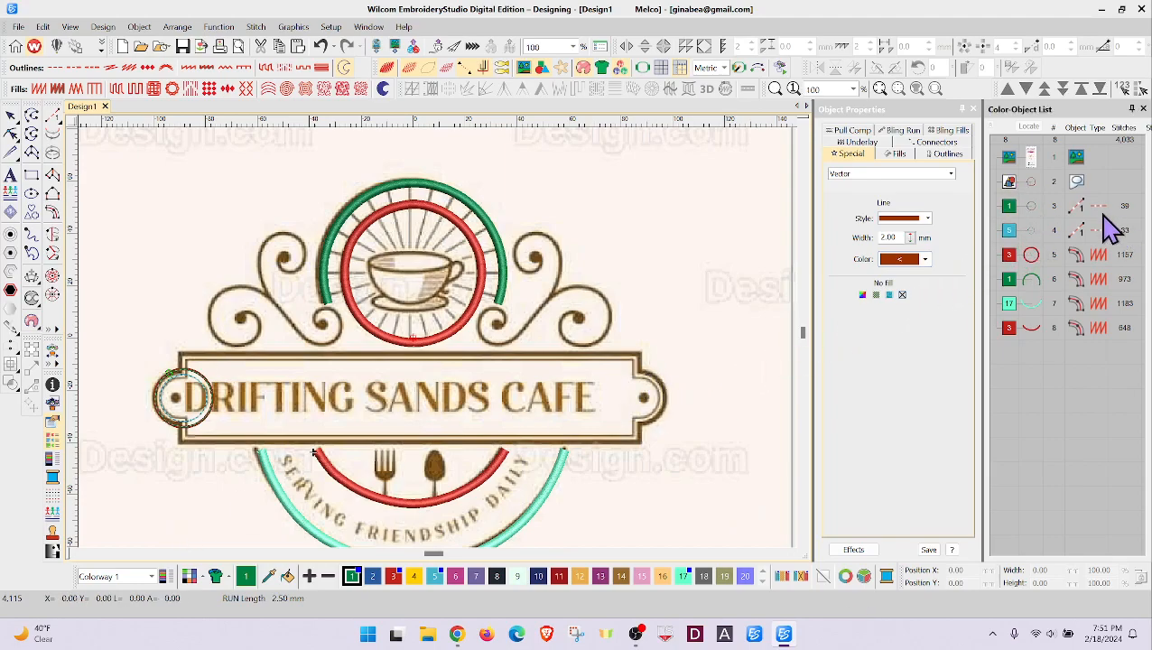
click(1007, 206)
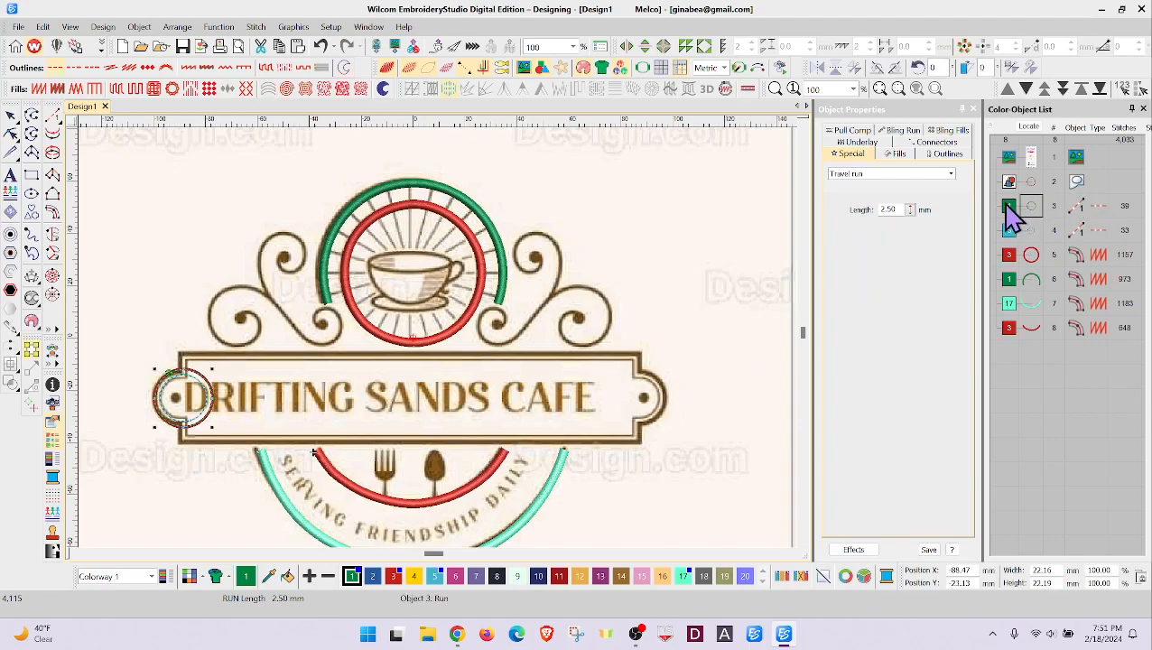
shift+click(1008, 236)
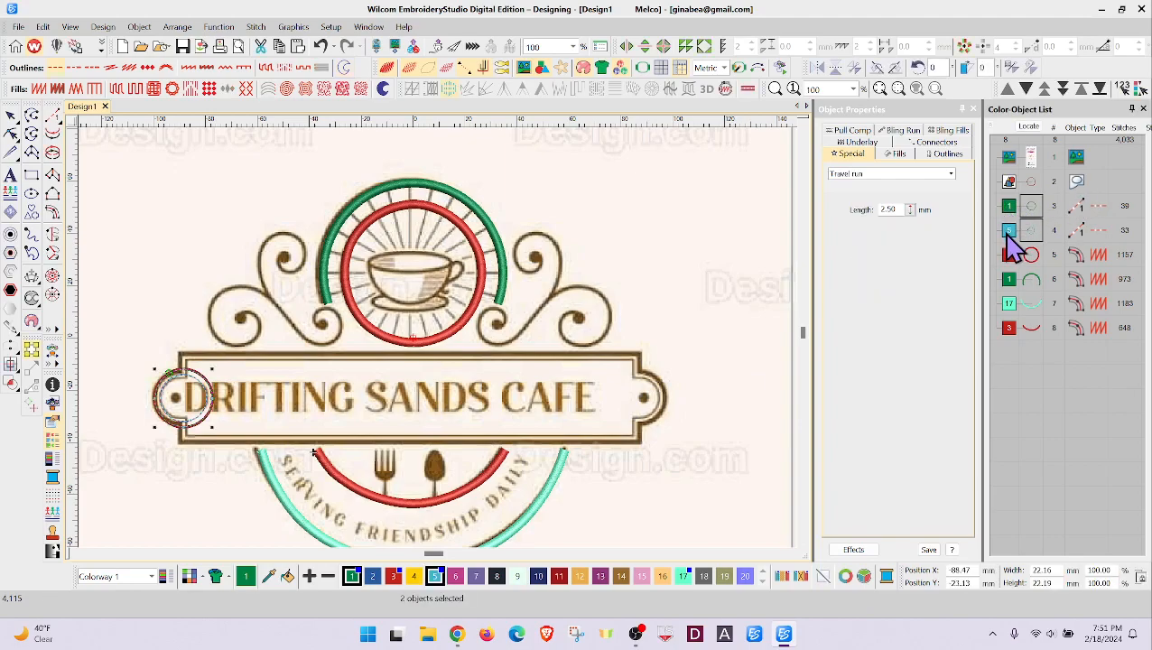
click(344, 80)
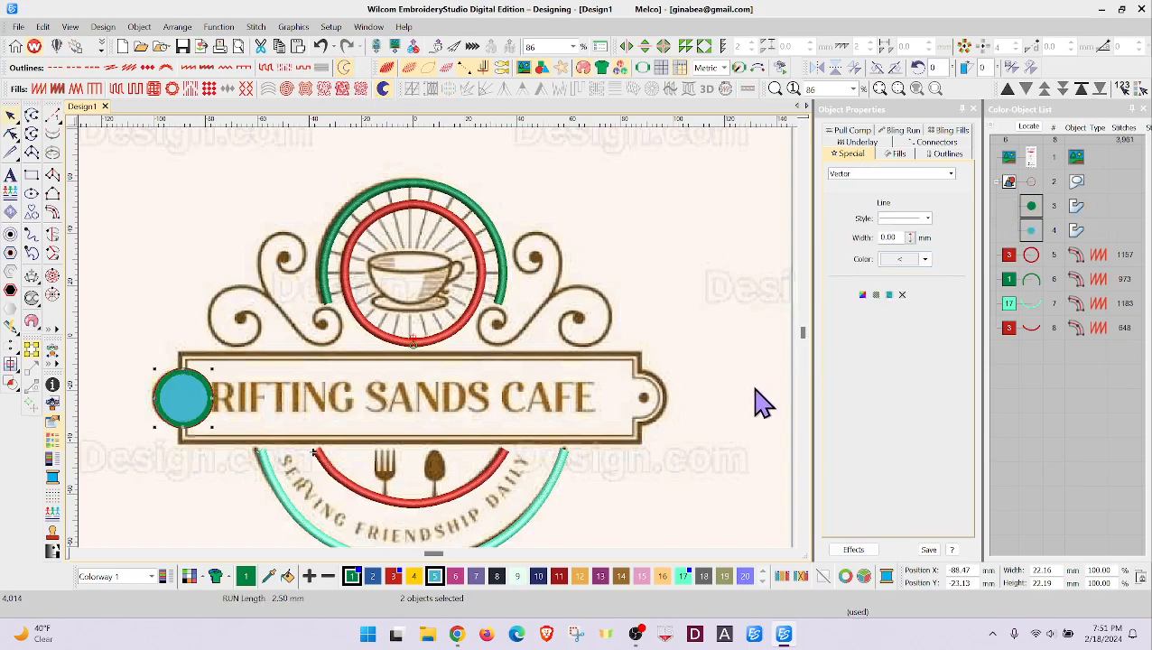
Try setting the two filled vector circles' line color to white, then undo the color changes and the vector conversion.
click(926, 259)
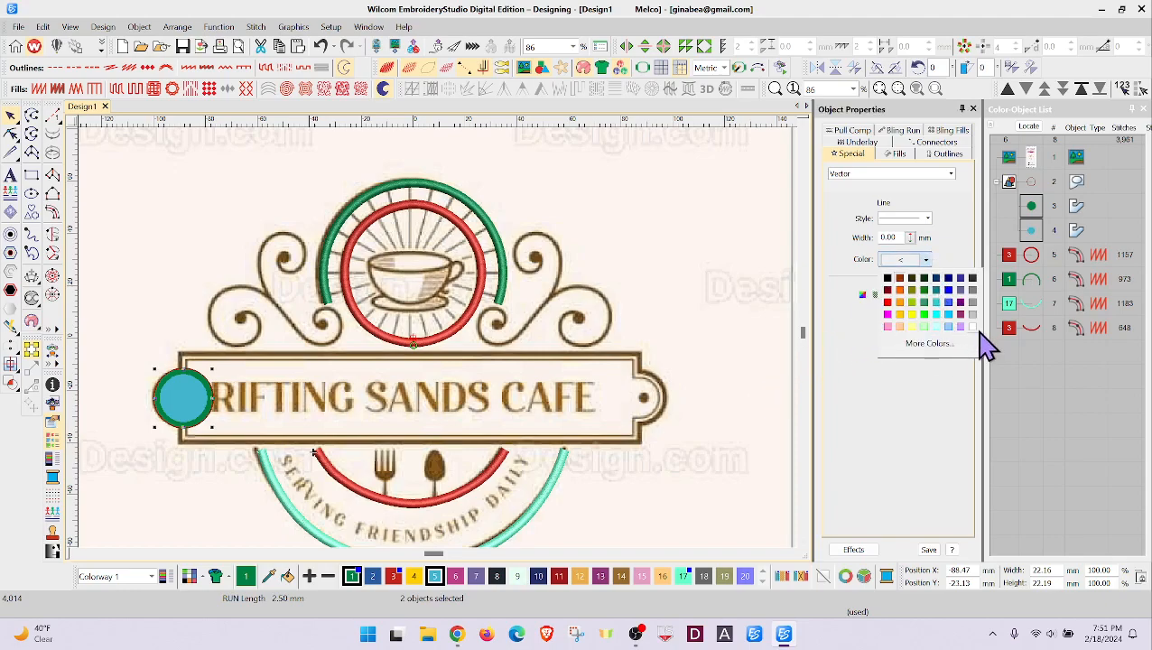
click(973, 327)
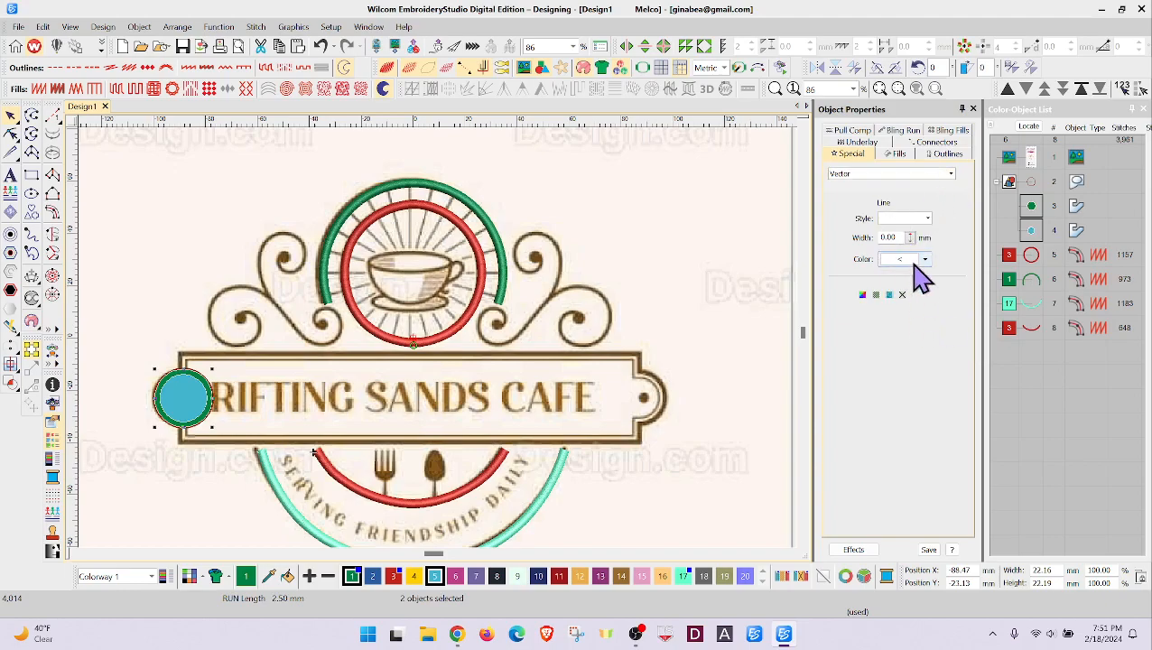
click(925, 260)
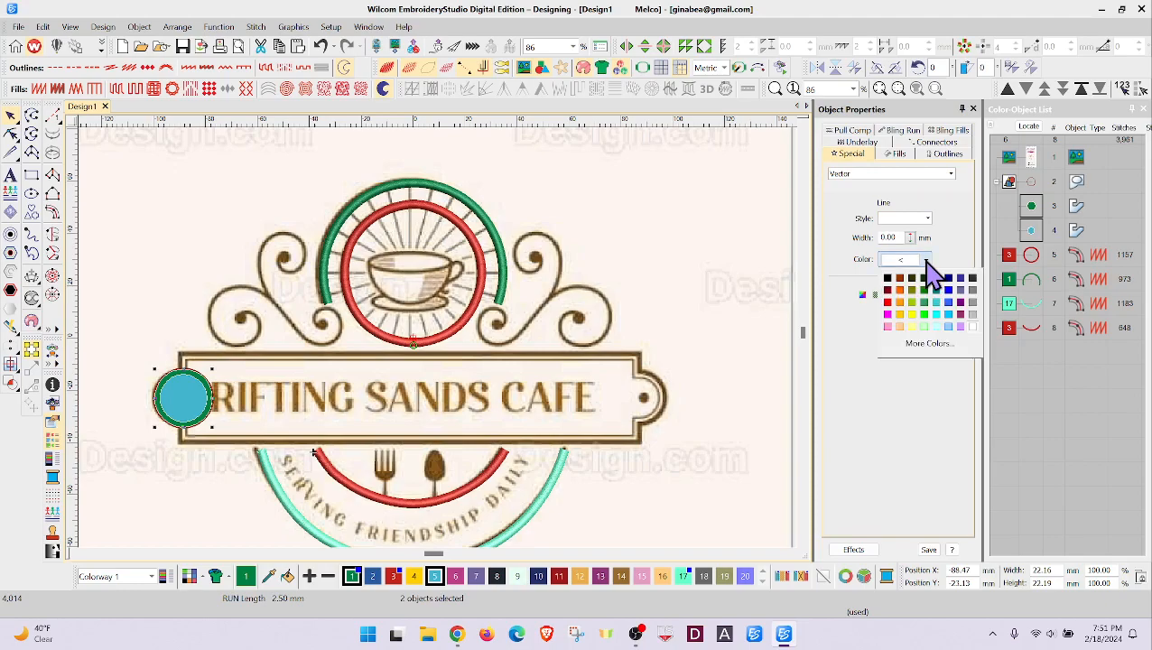
click(928, 344)
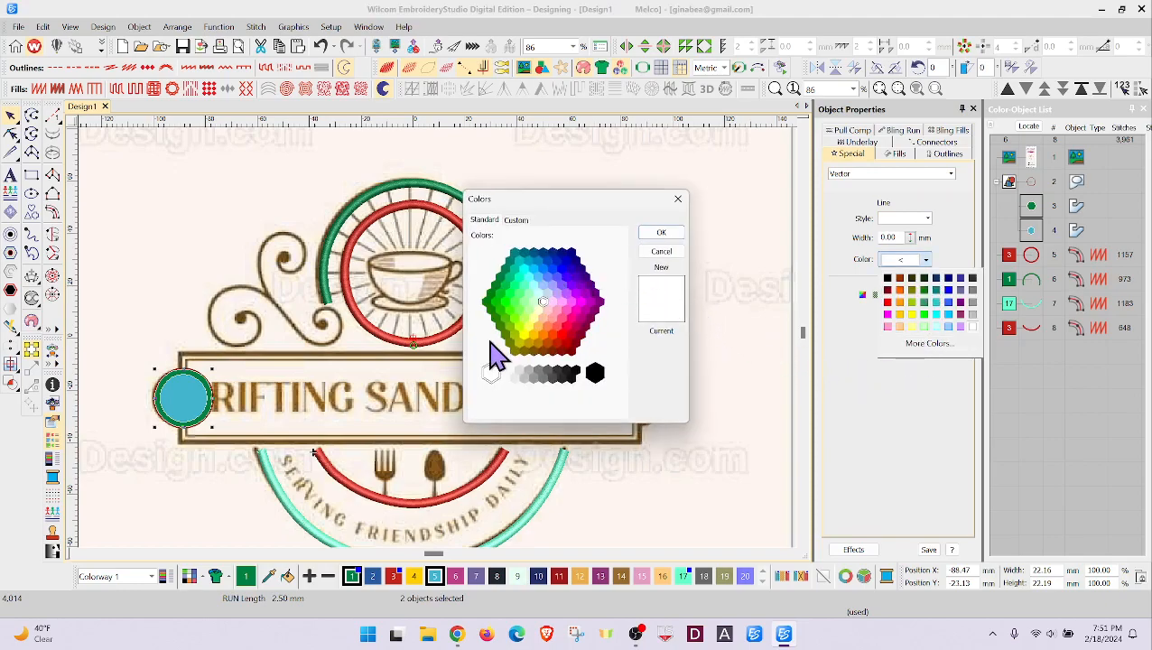
click(661, 233)
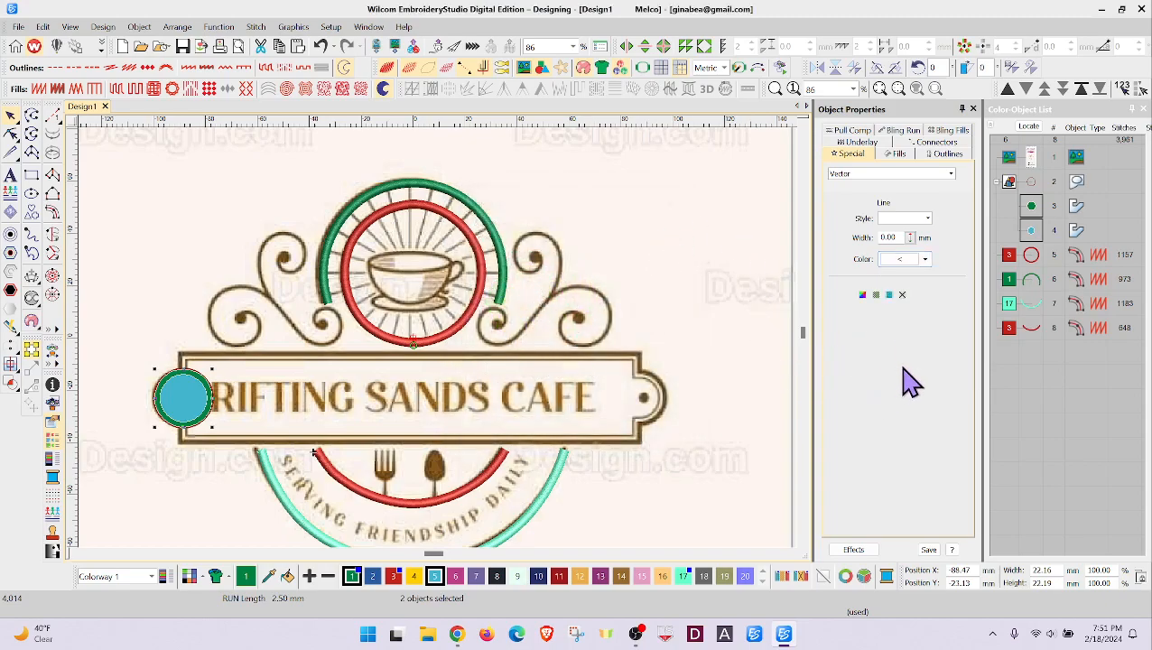
click(319, 47)
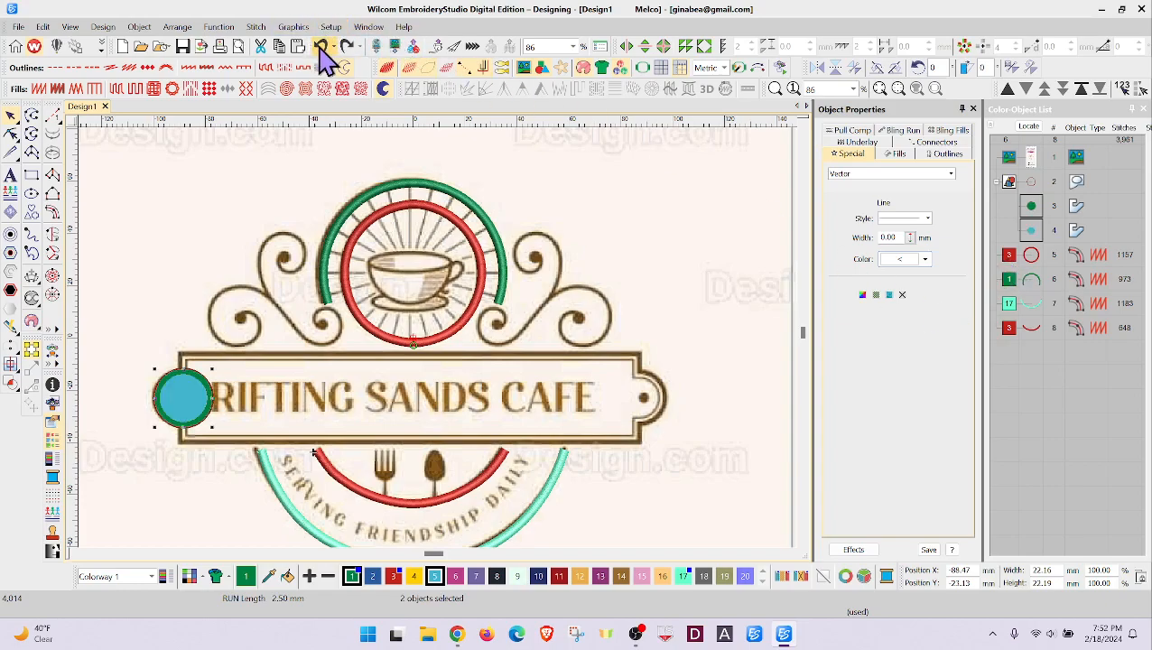
click(319, 47)
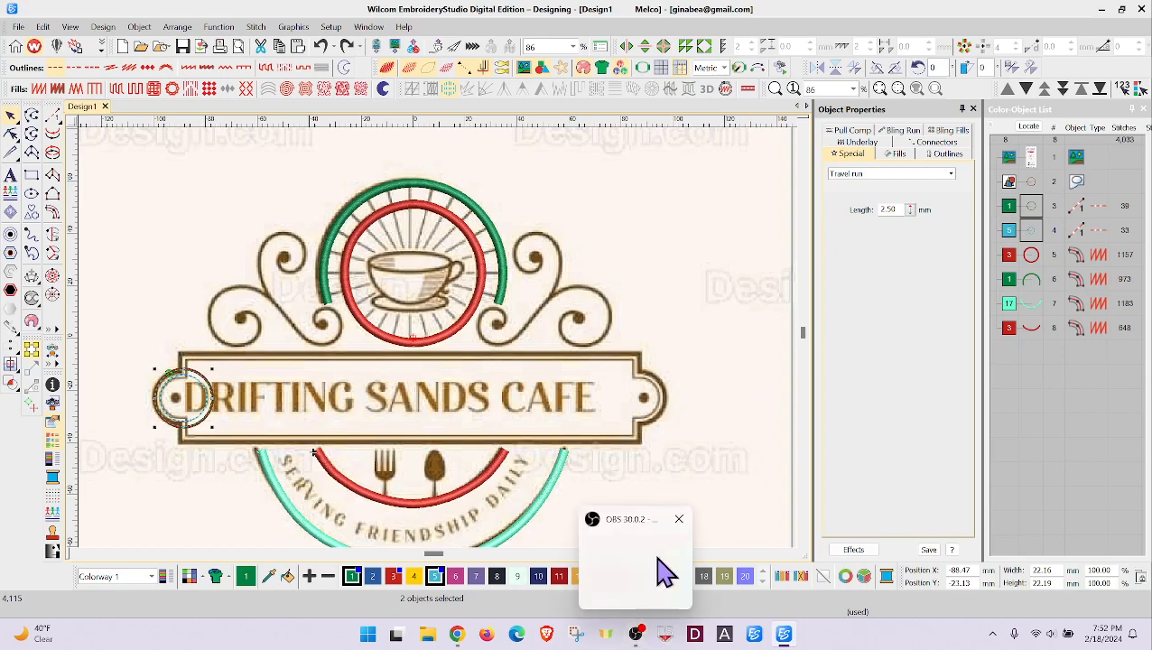
mouse_move(637, 636)
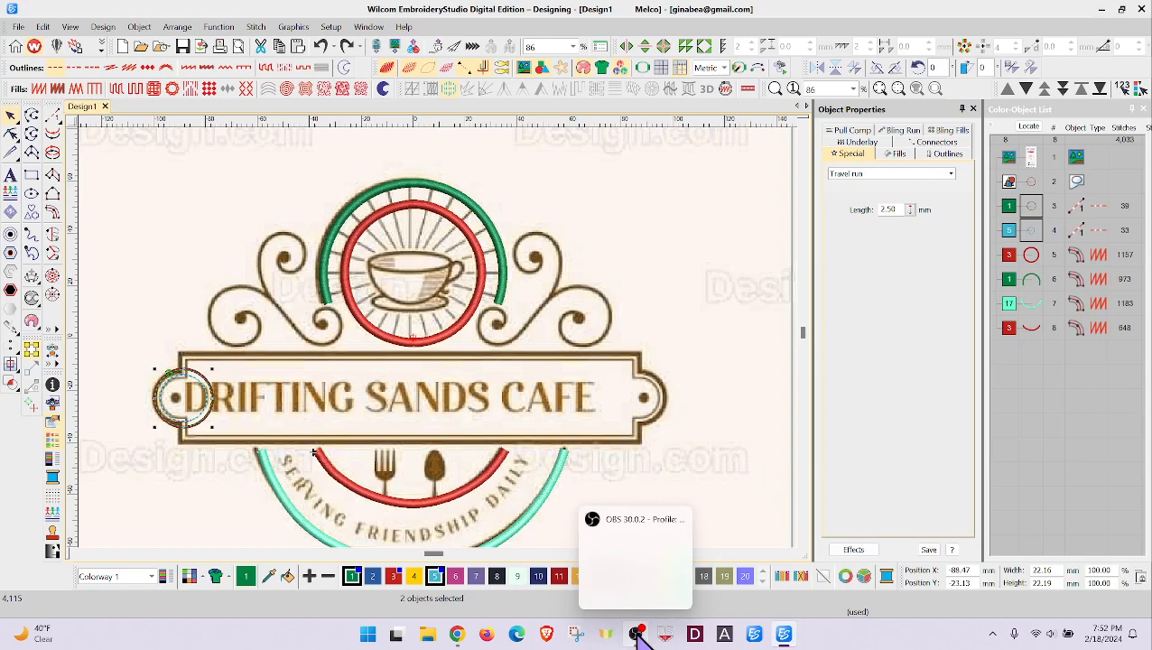
click(637, 637)
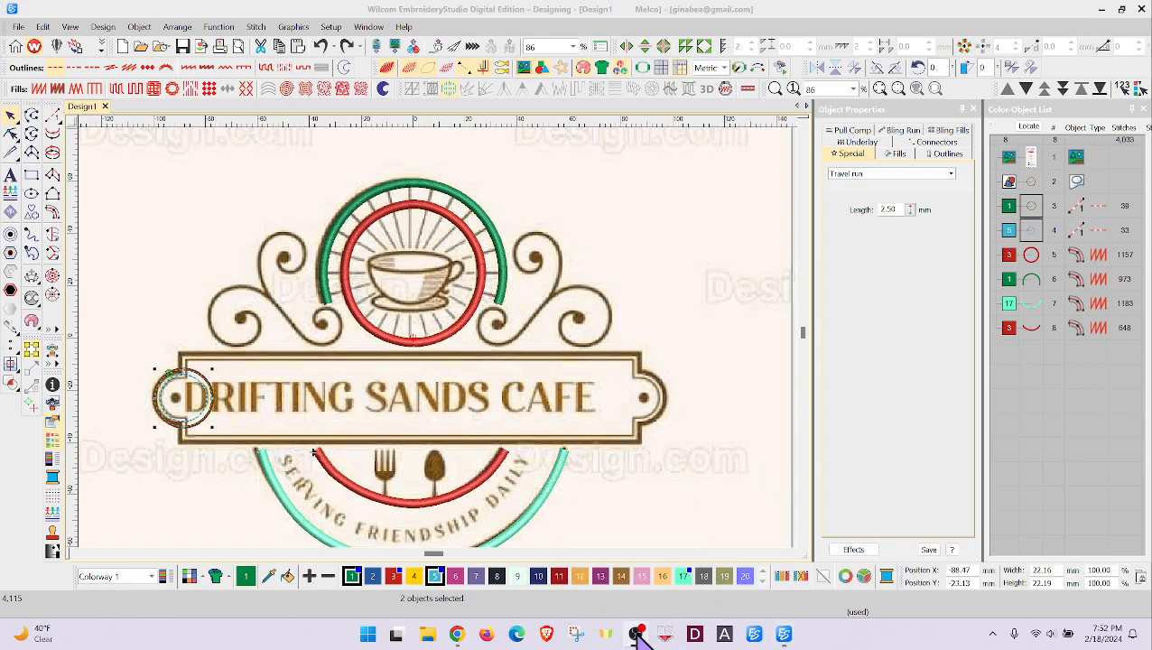